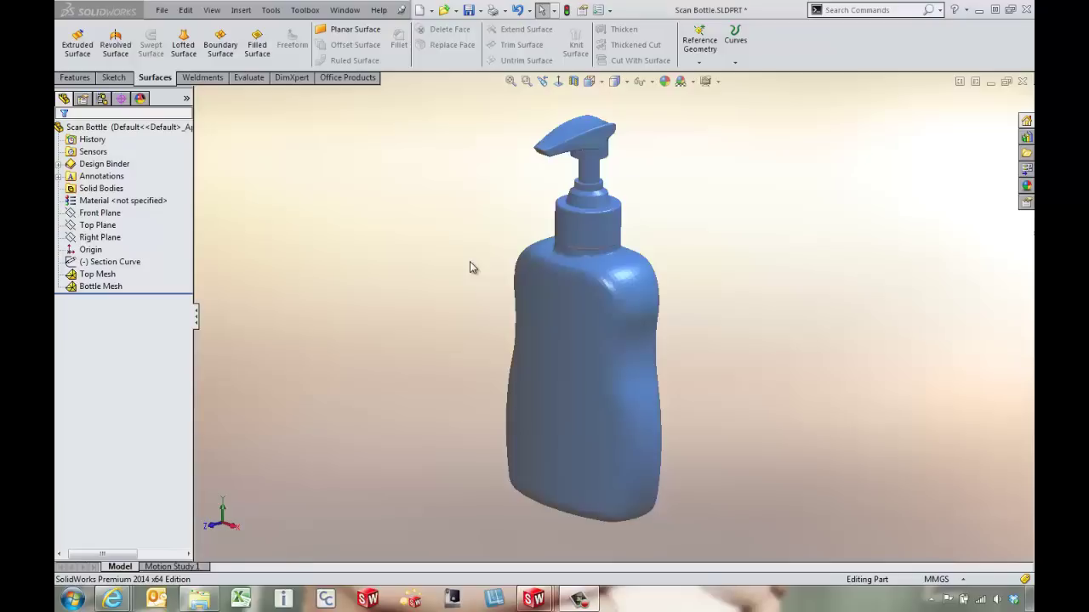
Confirm ScanTo3D is checked in the Add-Ins dialog and close it with OK.
click(271, 10)
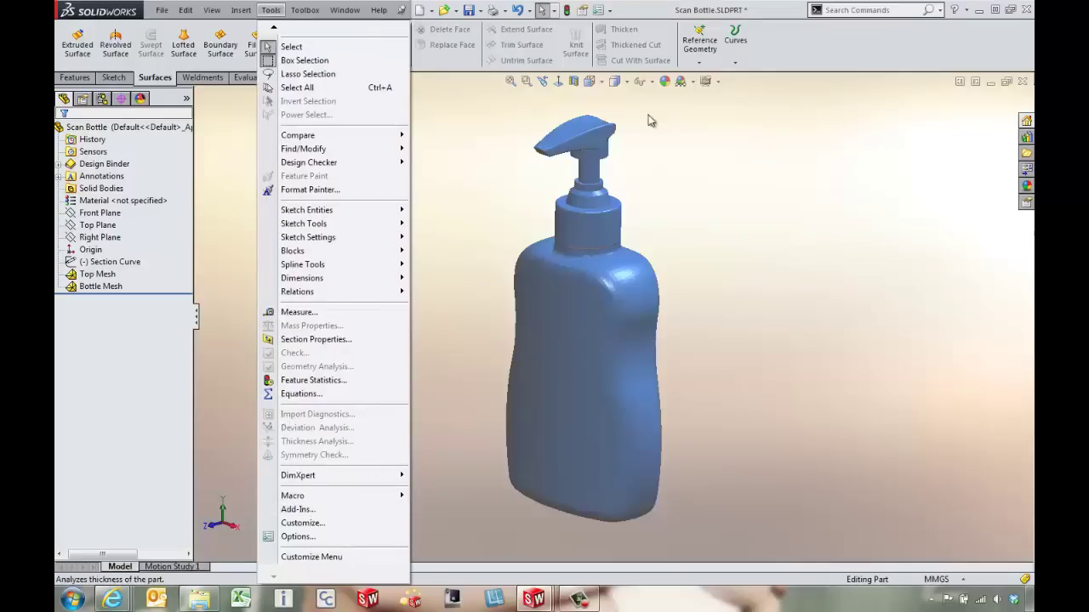
click(610, 10)
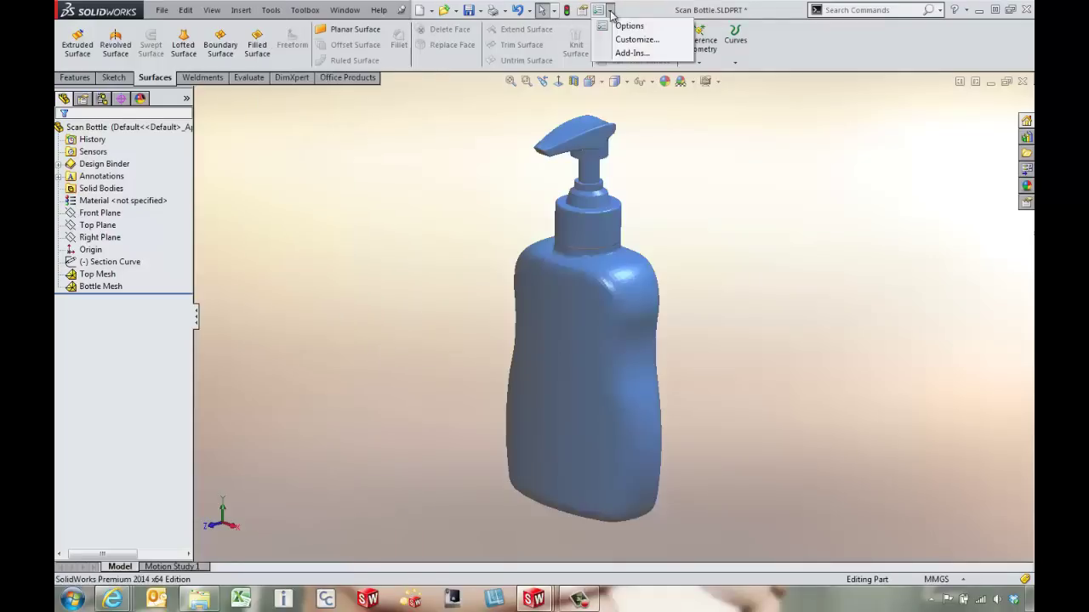
click(622, 54)
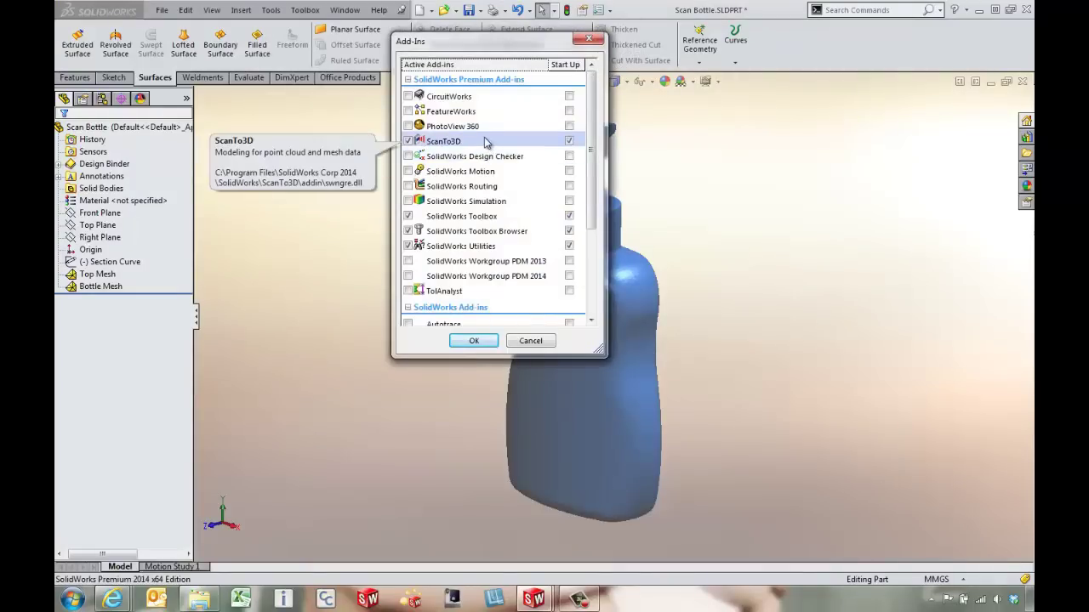
click(469, 340)
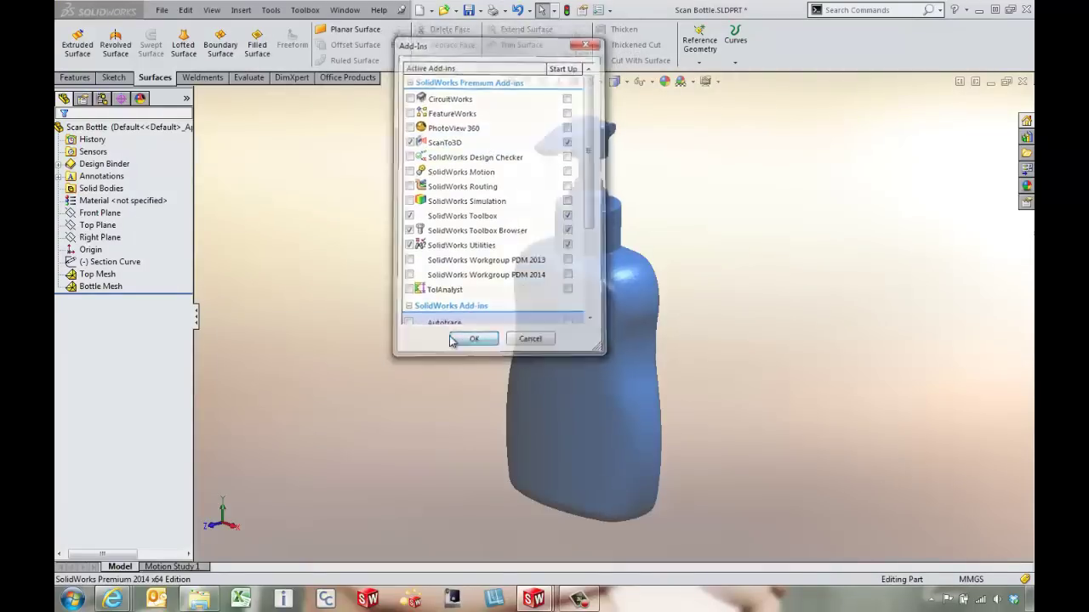
Hide the Top Mesh pump head.
click(108, 274)
right_click(111, 274)
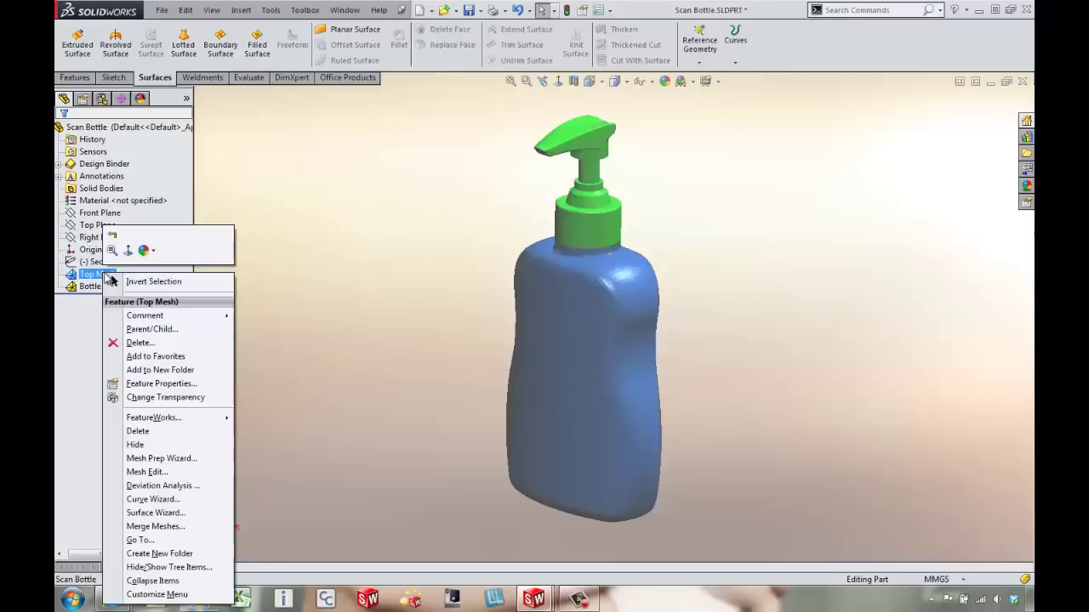
click(153, 445)
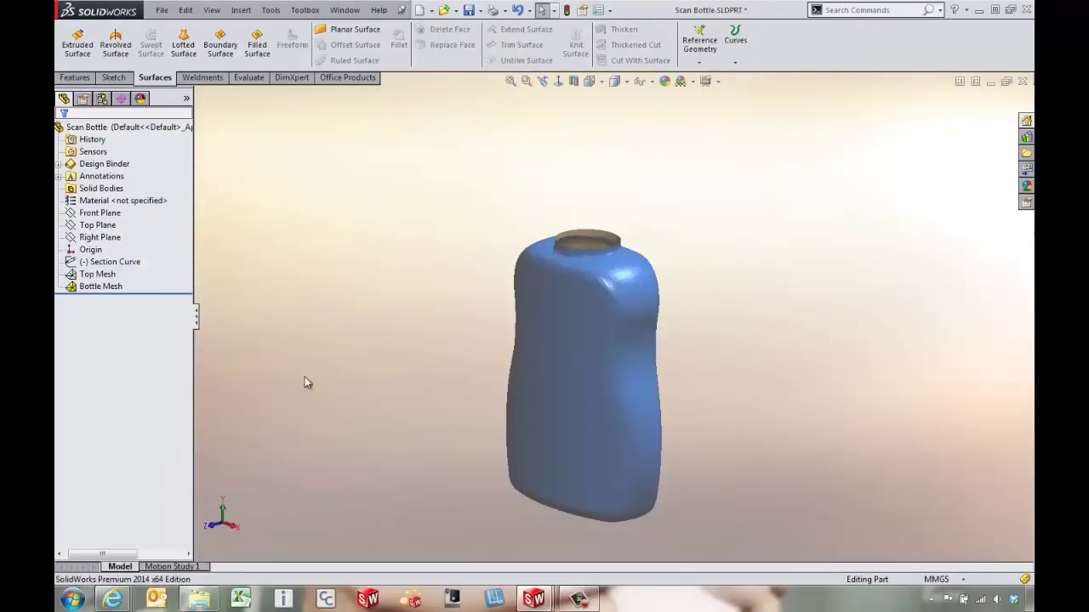
click(562, 499)
Launch the Mesh Prep Wizard on the Bottle Mesh.
scroll(571, 490, down, 2)
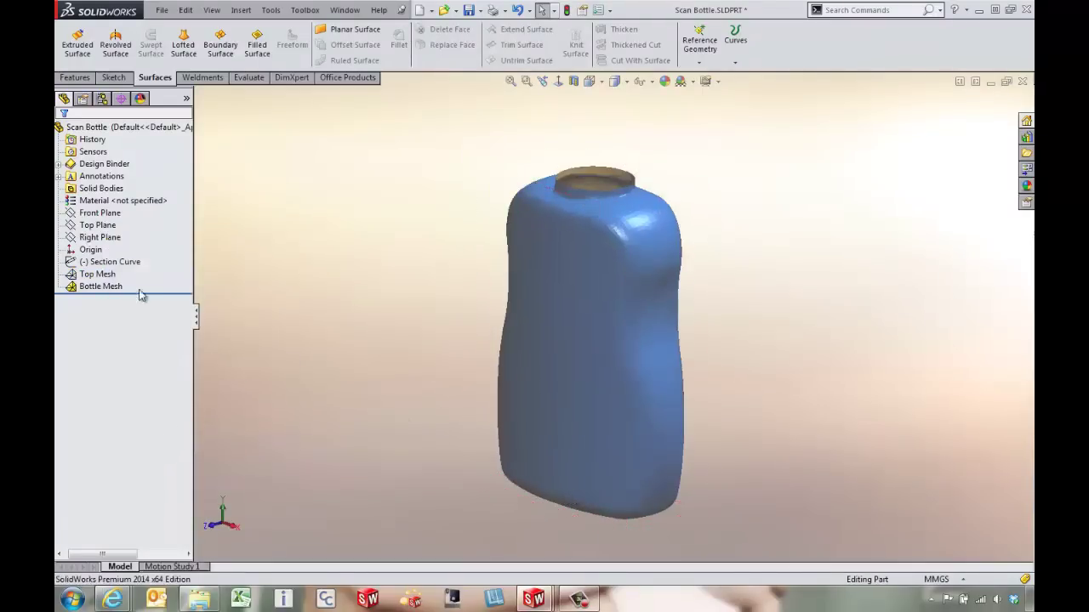
click(107, 287)
right_click(108, 292)
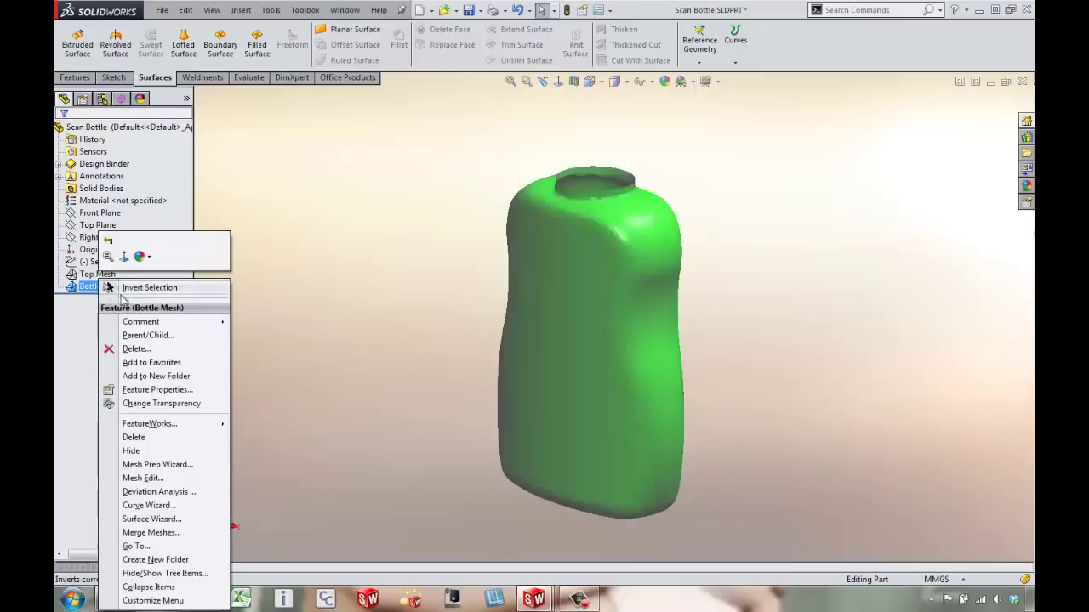
click(158, 464)
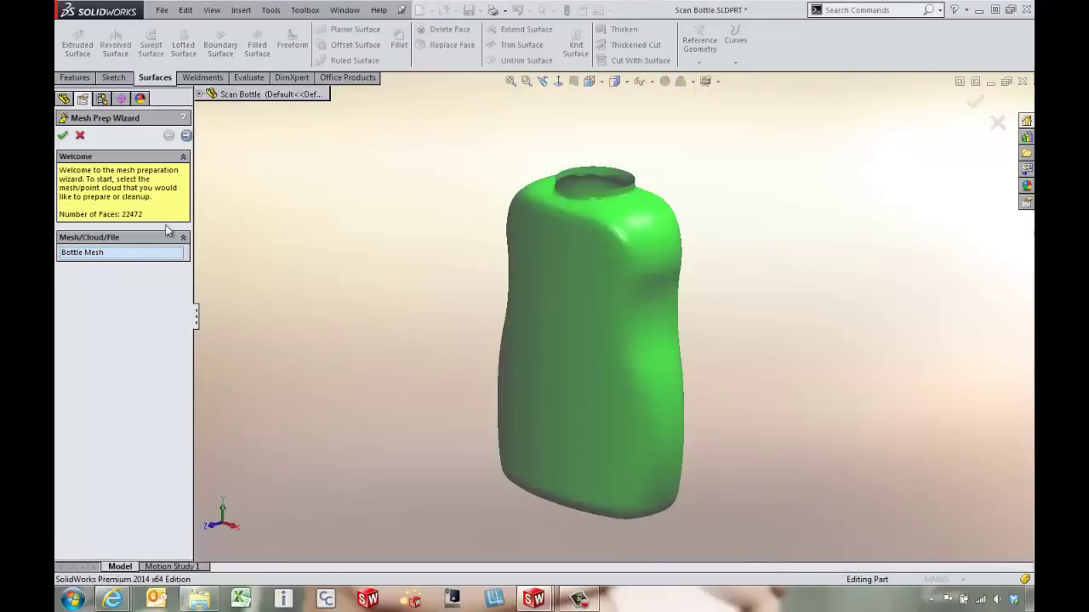
Pass orientation, removal, simplification and smoothing unchanged, excluding Hole <0> from filling.
click(187, 136)
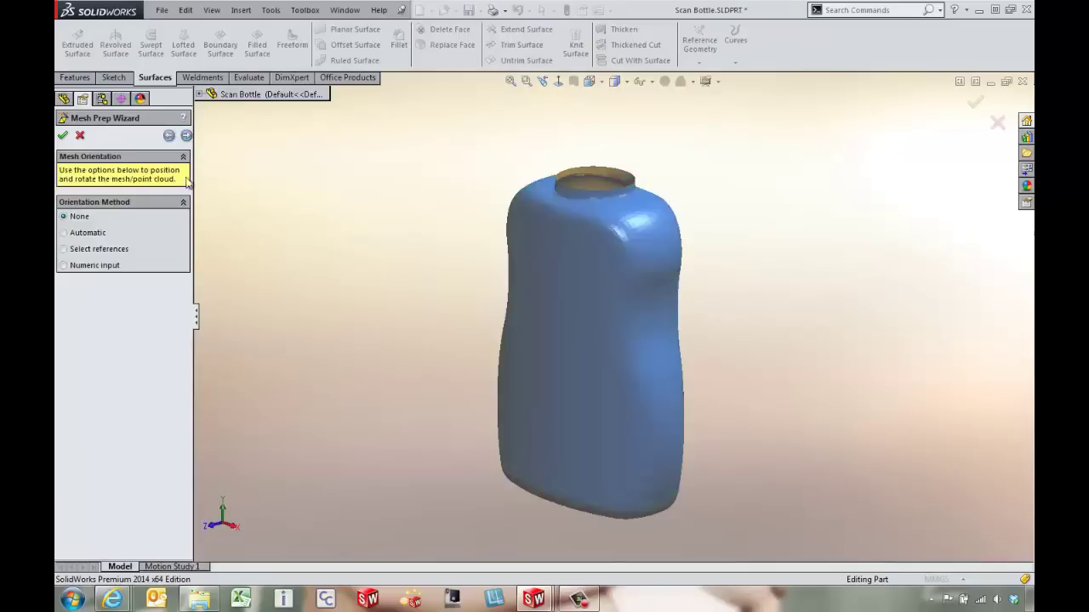
click(186, 136)
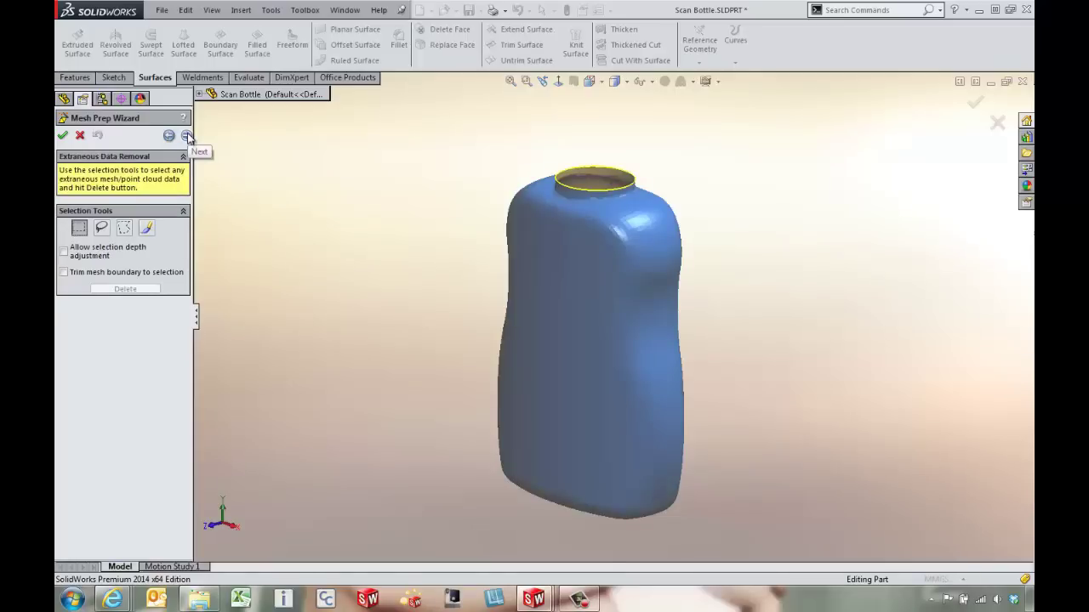
click(186, 136)
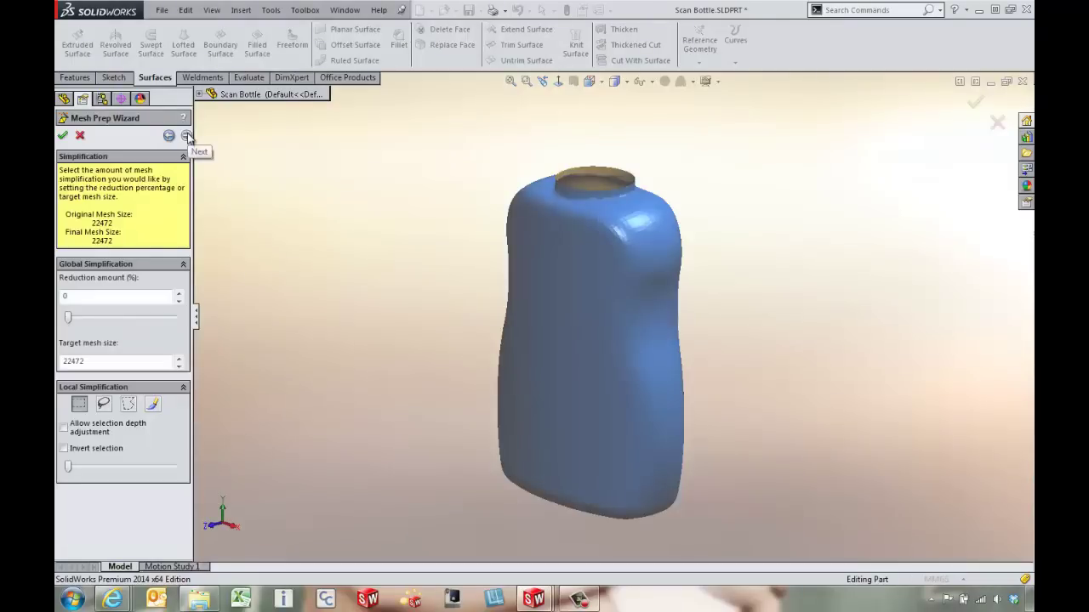
click(186, 136)
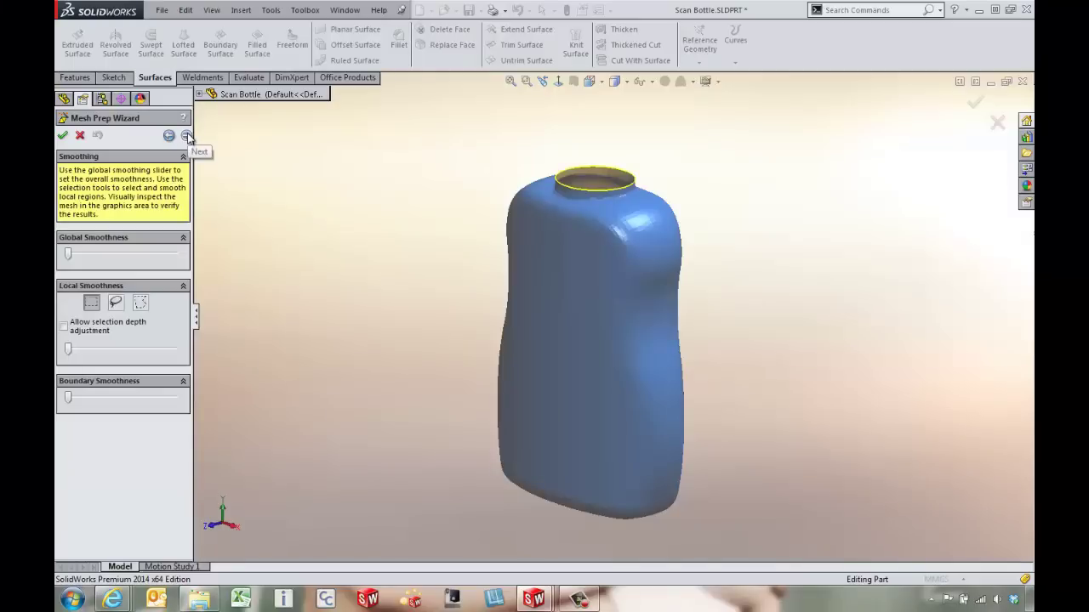
click(186, 136)
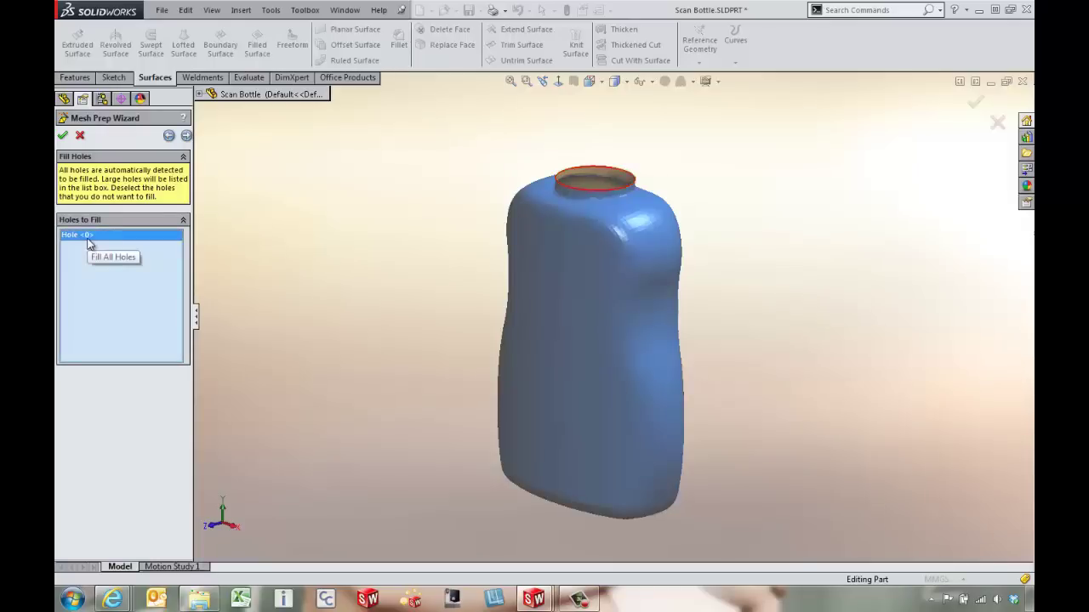
click(87, 241)
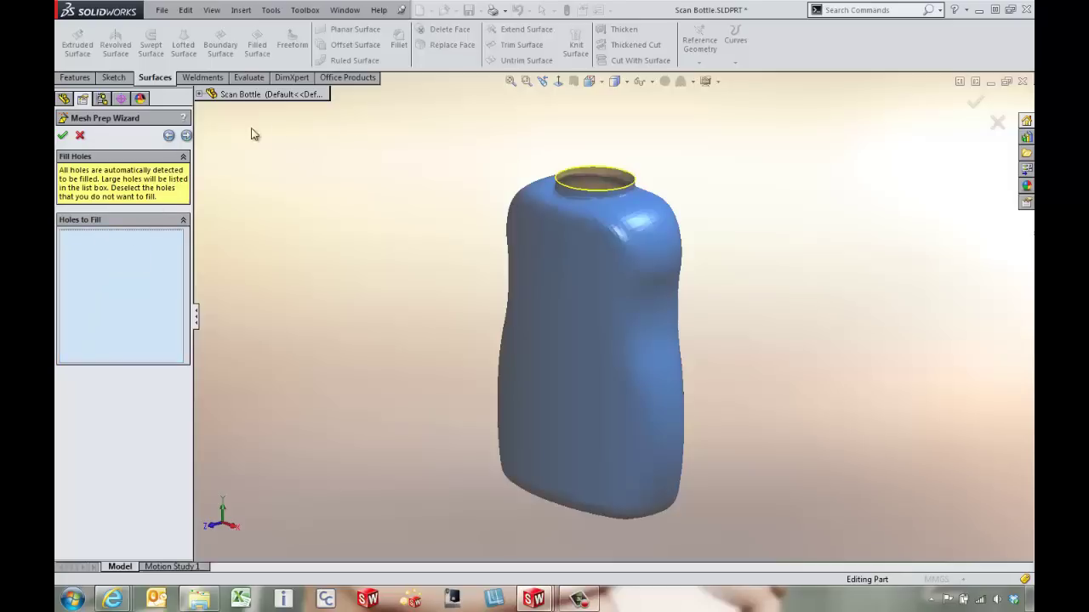
click(187, 136)
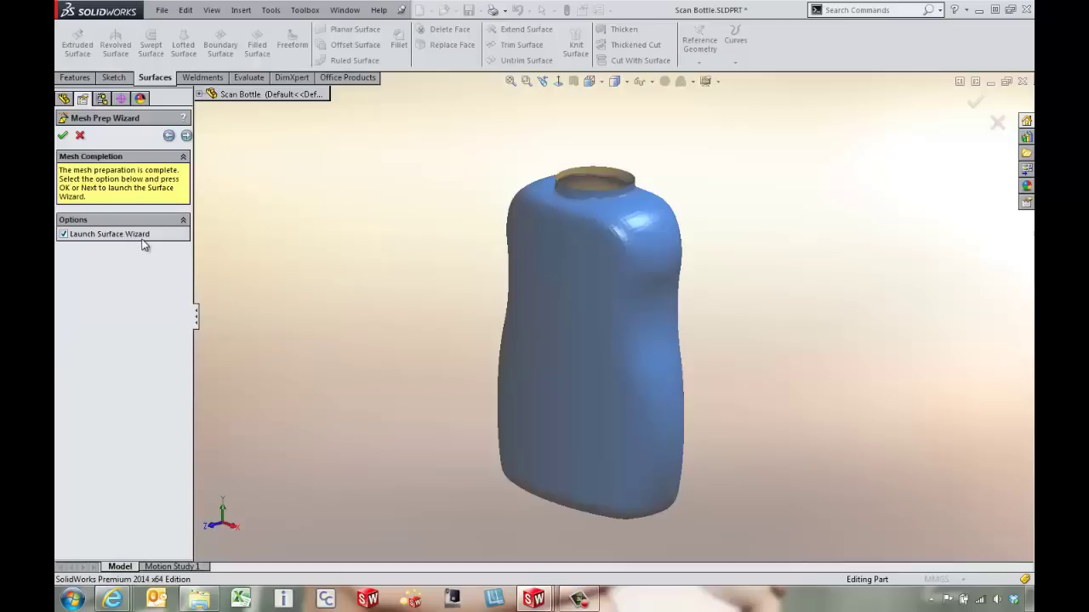
Start the Surface Wizard with Automatic creation, lower surface detail, and enable feature line editing.
click(187, 137)
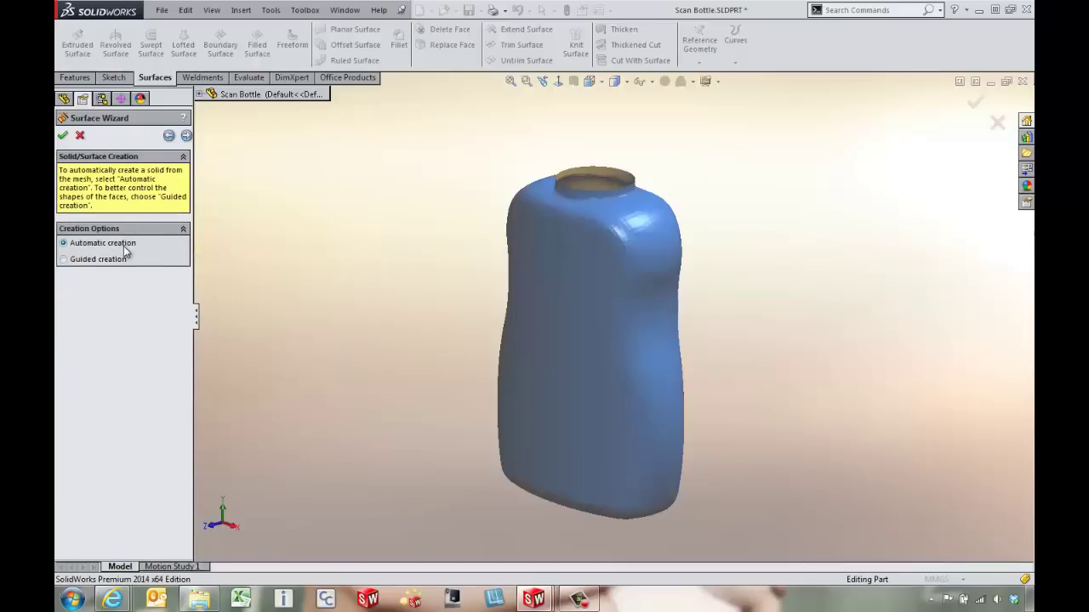
click(187, 137)
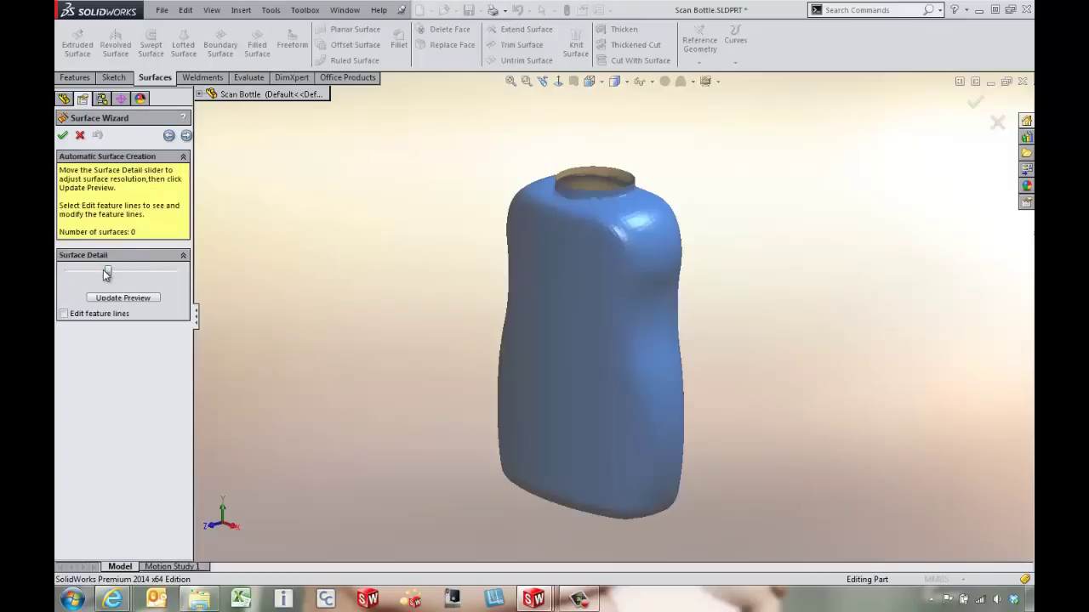
drag(107, 272, 72, 272)
click(63, 314)
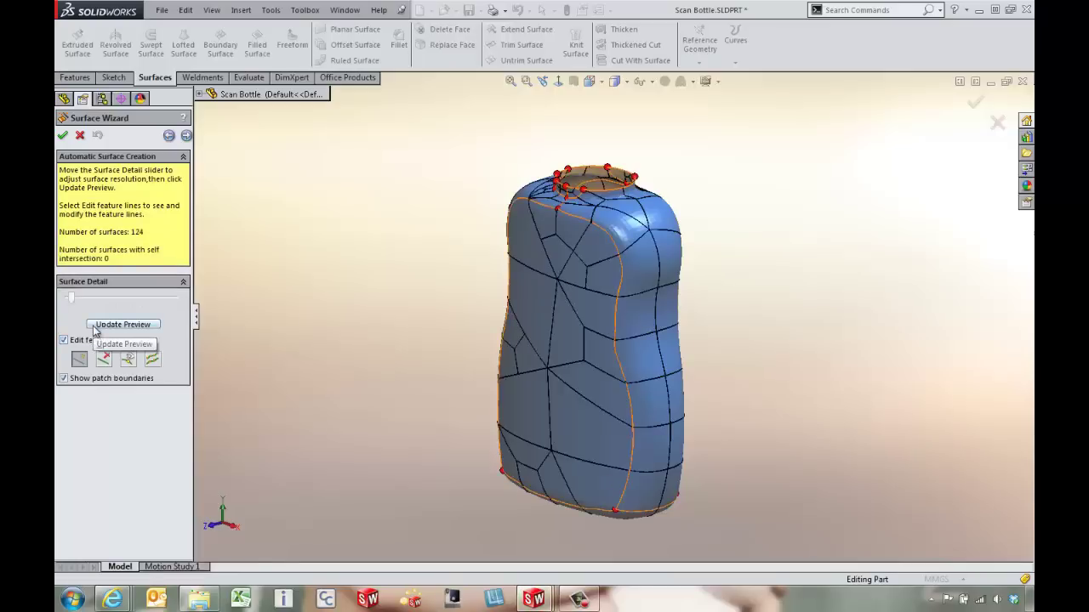
Zoom onto the bottle base, delete the bottom-edge feature line and trace a new one.
middle_drag(495, 542, 533, 498)
scroll(606, 449, up, 5)
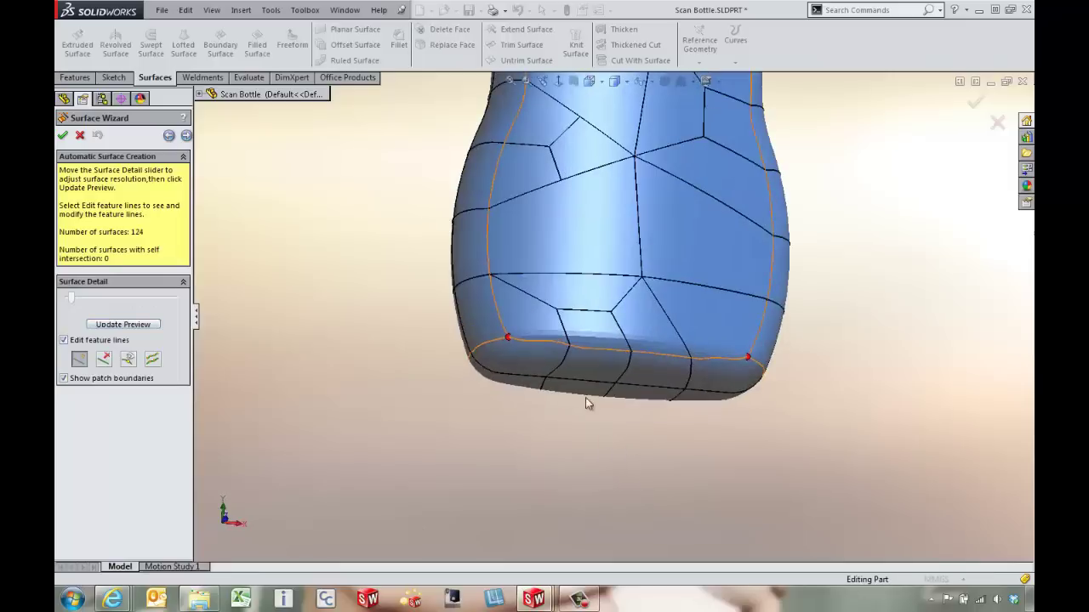
scroll(631, 379, up, 2)
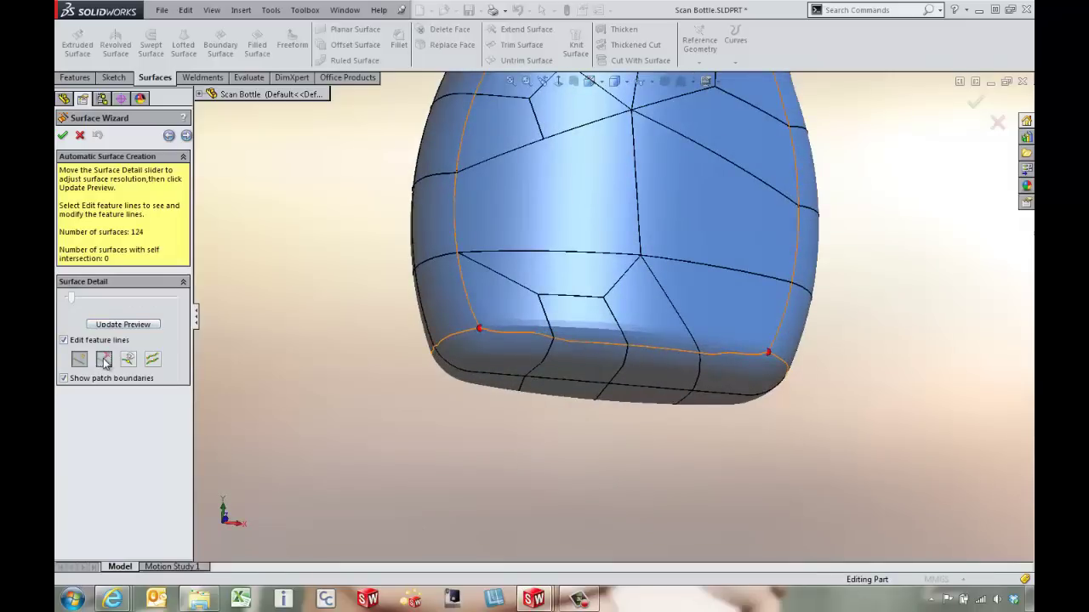
click(103, 360)
click(589, 341)
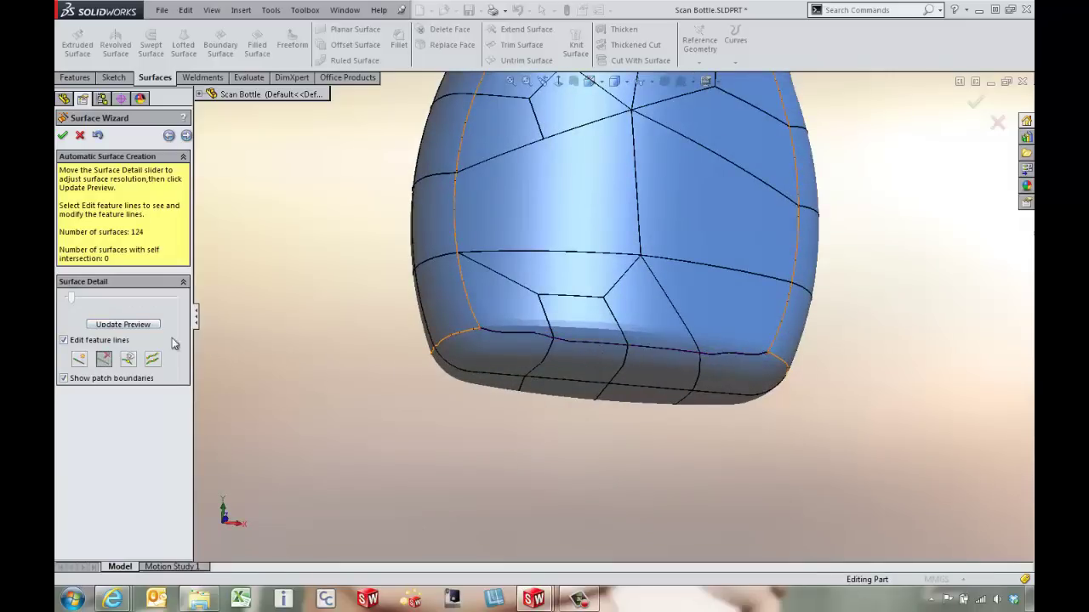
click(79, 360)
drag(482, 332, 770, 354)
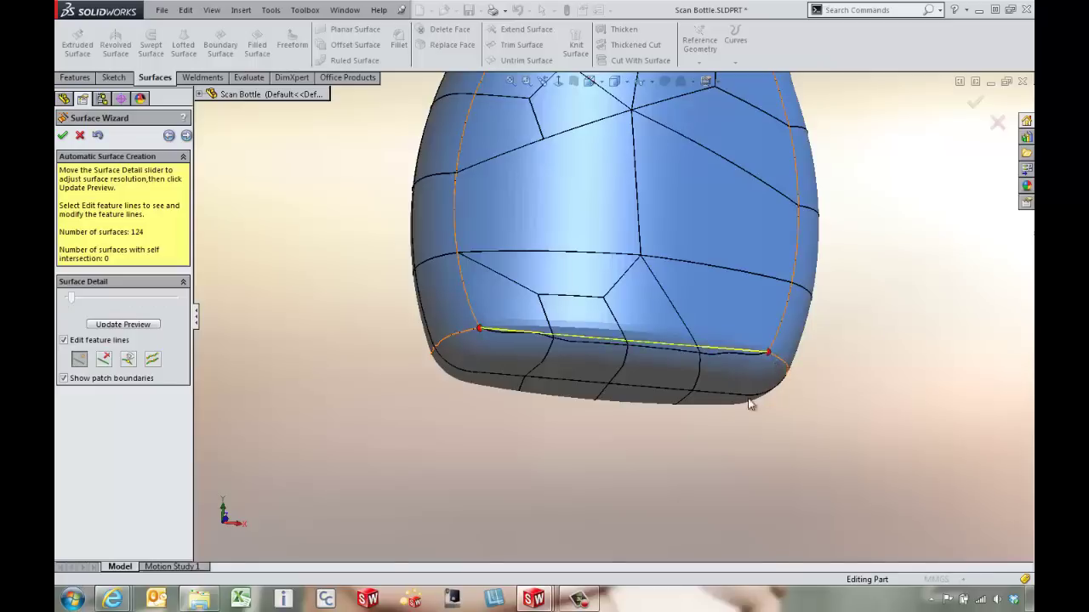
mouse_move(751, 405)
middle_down()
mouse_move(780, 422)
mouse_move(854, 415)
middle_up()
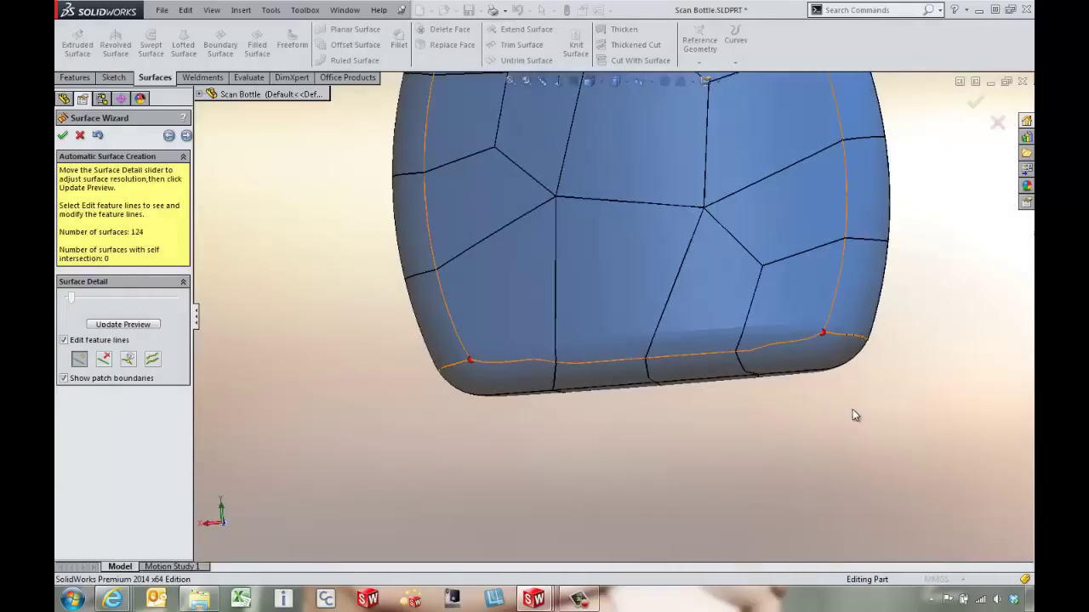
Redraw the bottom-edge feature line and relax it into a smooth curve.
click(104, 359)
click(610, 360)
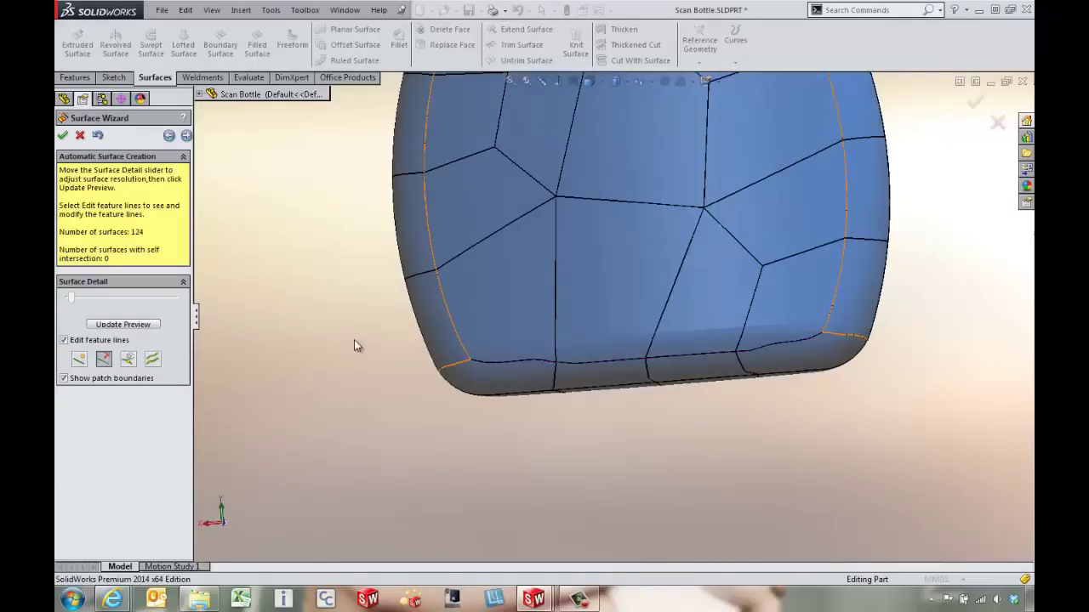
click(79, 359)
mouse_move(472, 363)
mouse_down()
mouse_move(839, 345)
mouse_move(824, 331)
mouse_up()
middle_drag(821, 372, 745, 368)
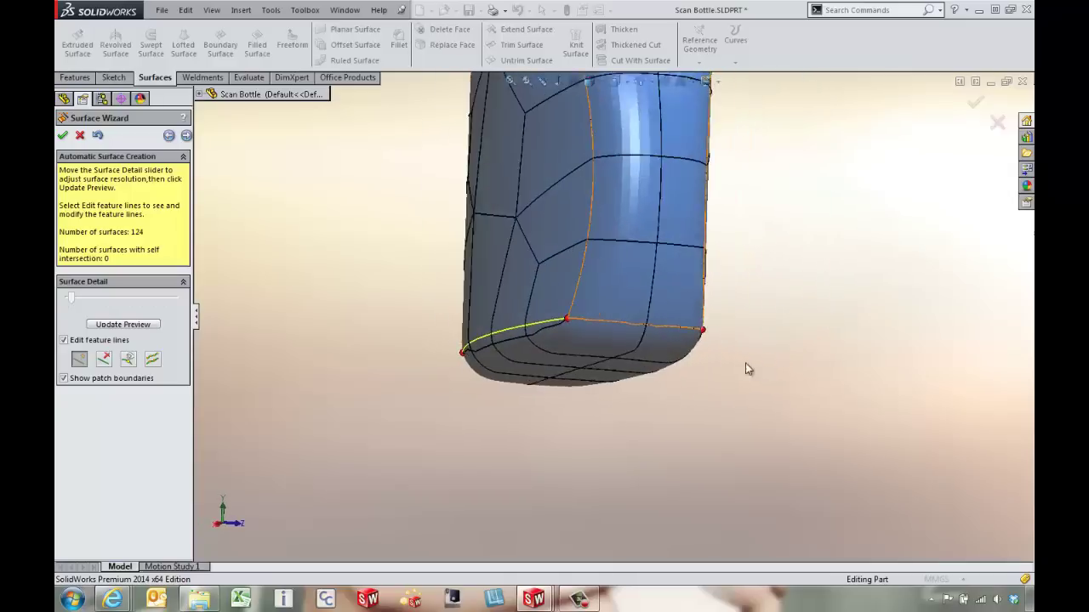
click(152, 362)
click(634, 316)
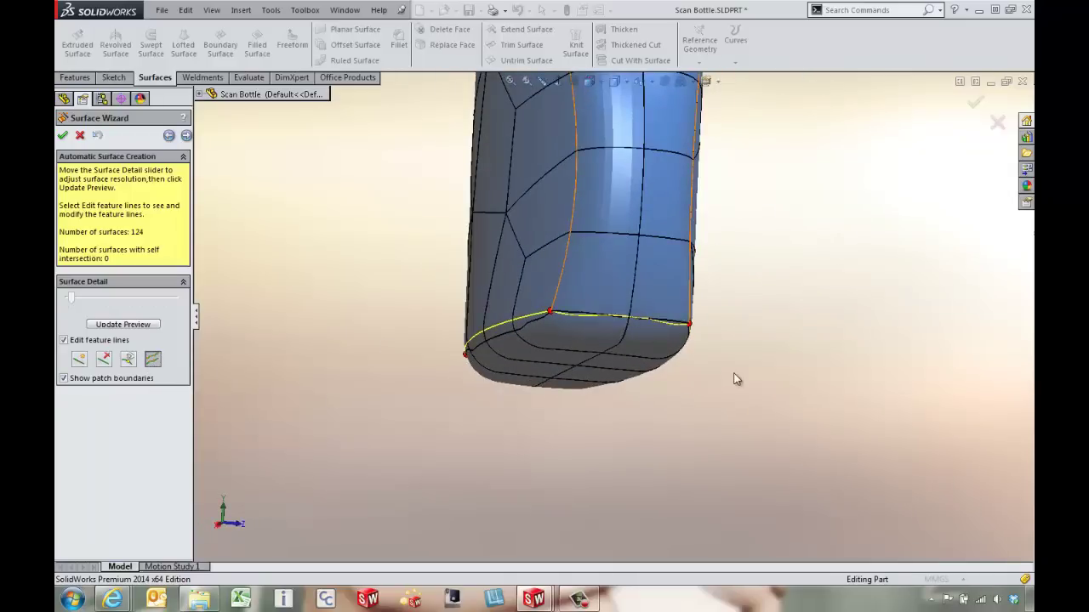
Generate the 128-face surfaces and accept them as Surface-Imported3.
click(186, 136)
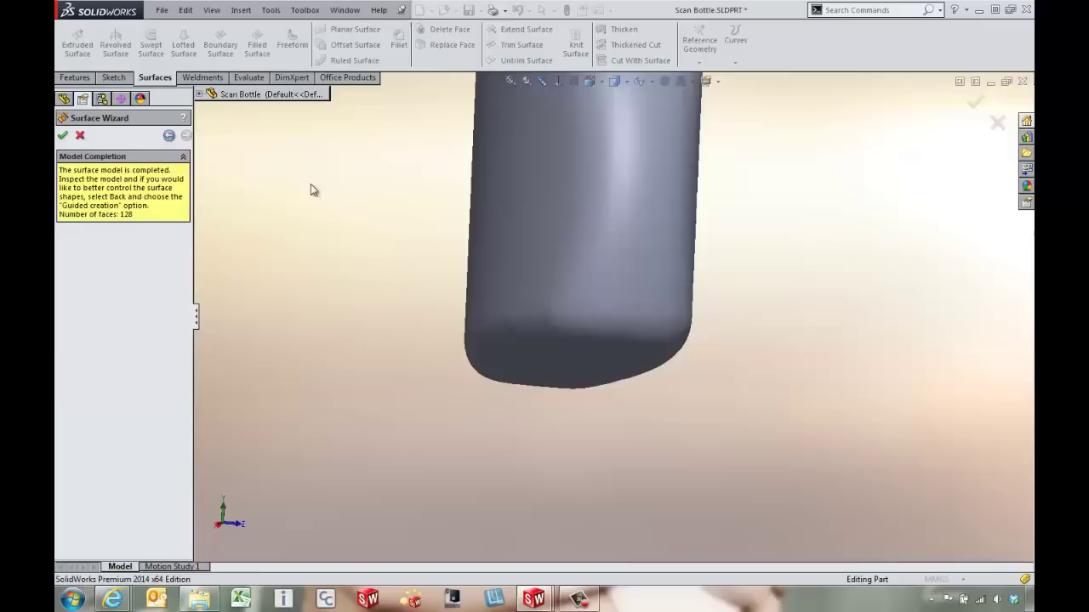
scroll(585, 270, up, 5)
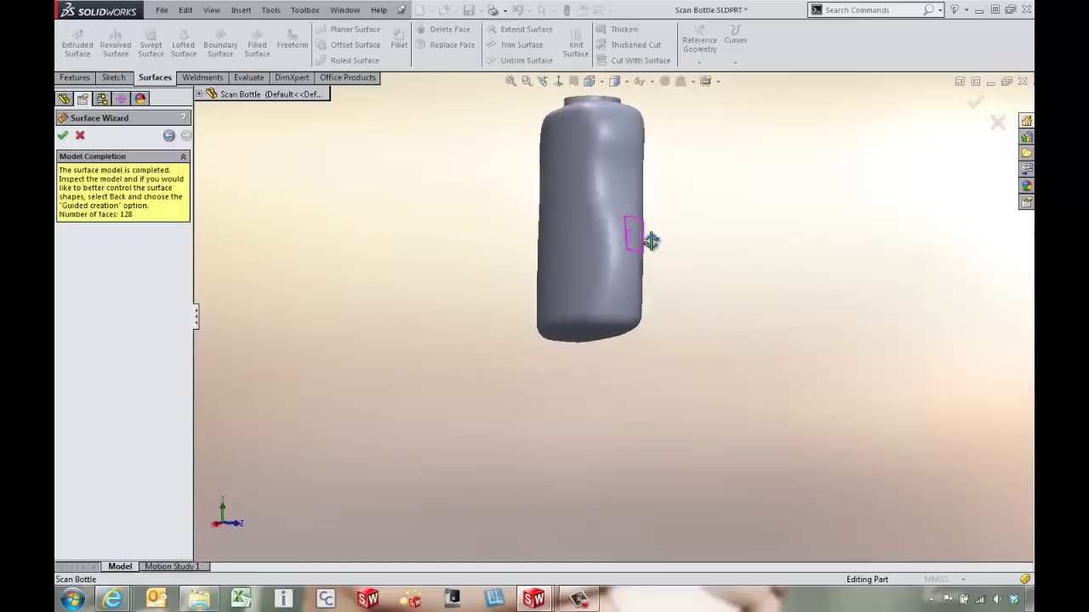
middle_drag(650, 241, 687, 266)
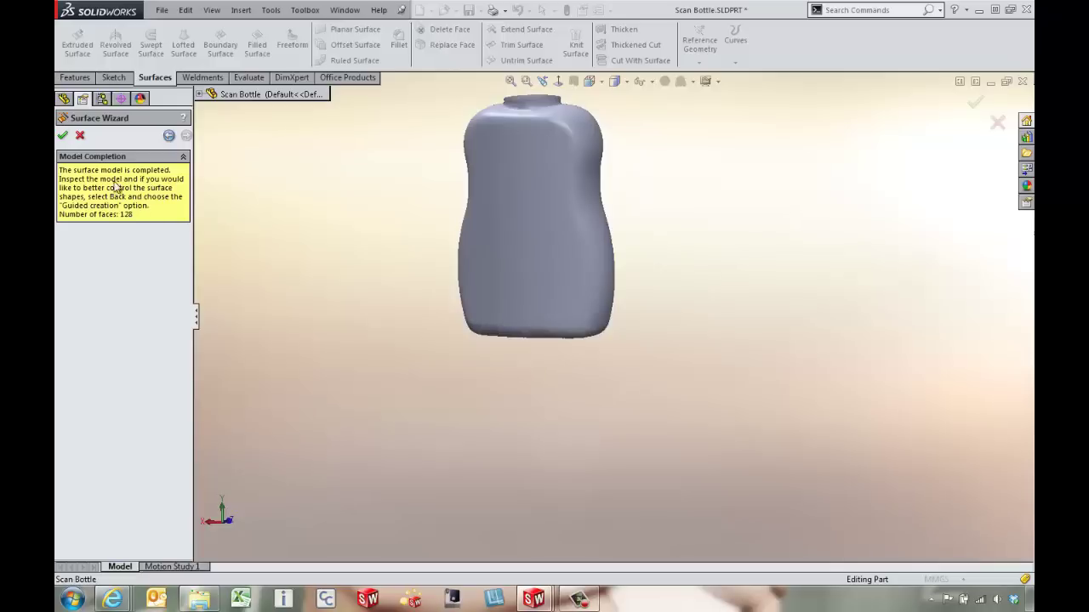
click(62, 135)
Select Surface-Imported3 and fit the whole bottle in the view.
click(109, 312)
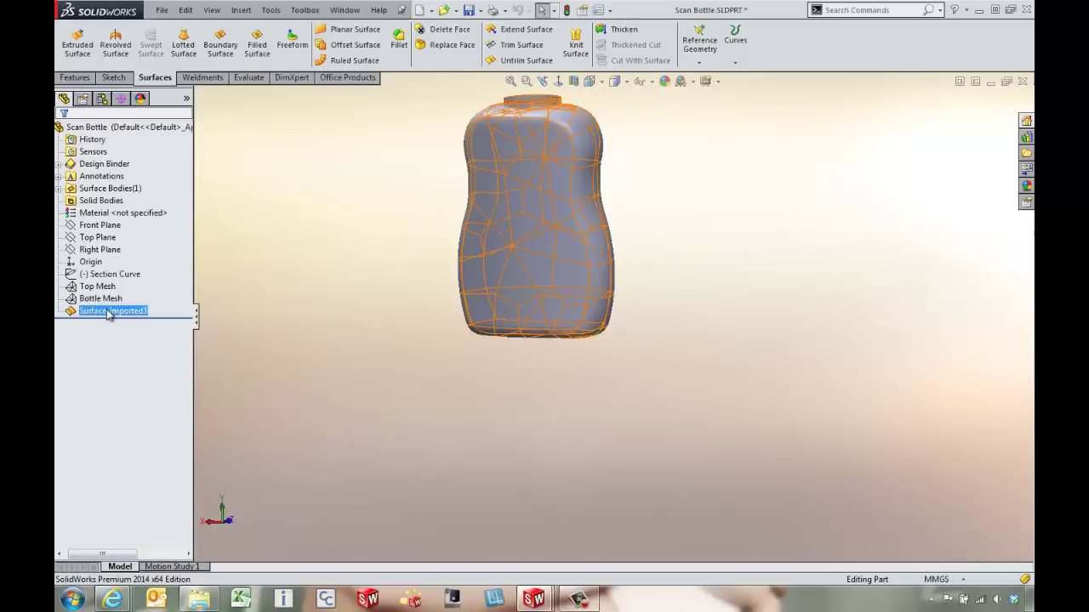
scroll(498, 234, down, 2)
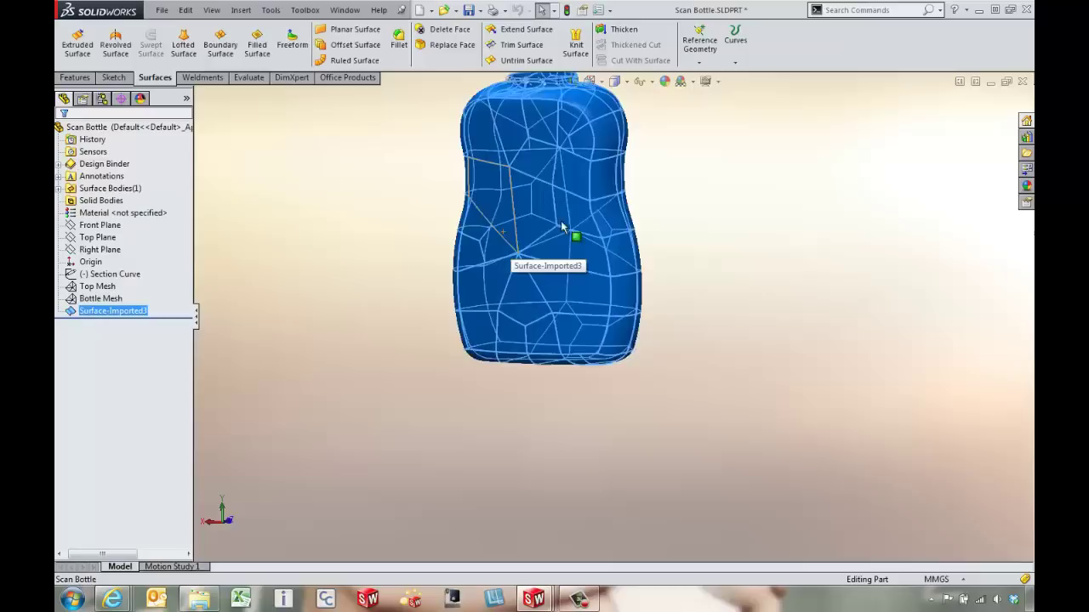
scroll(562, 227, up, 3)
key(f)
click(358, 235)
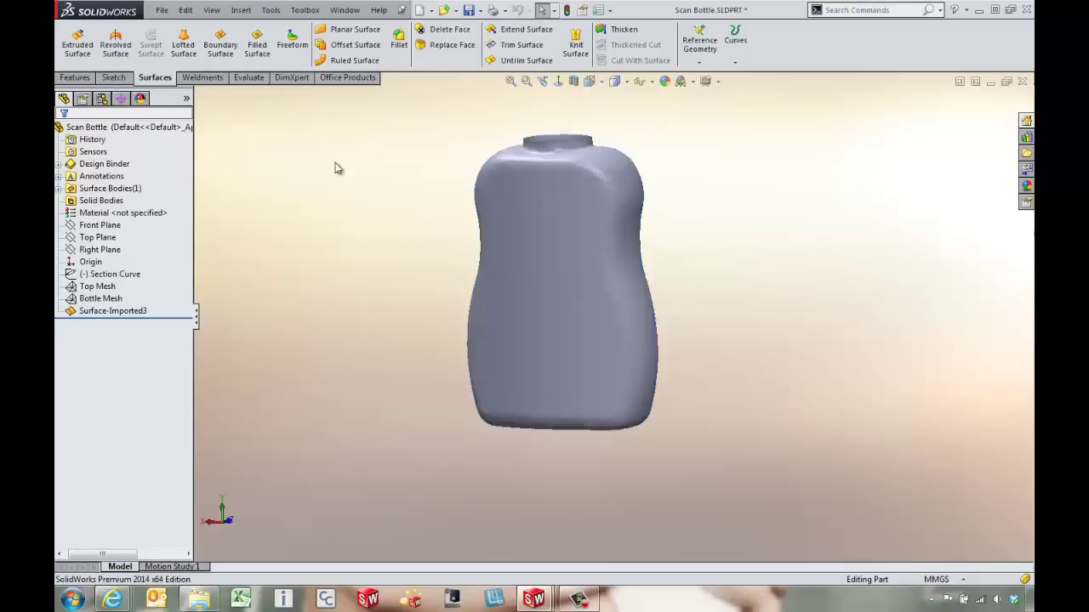
click(344, 9)
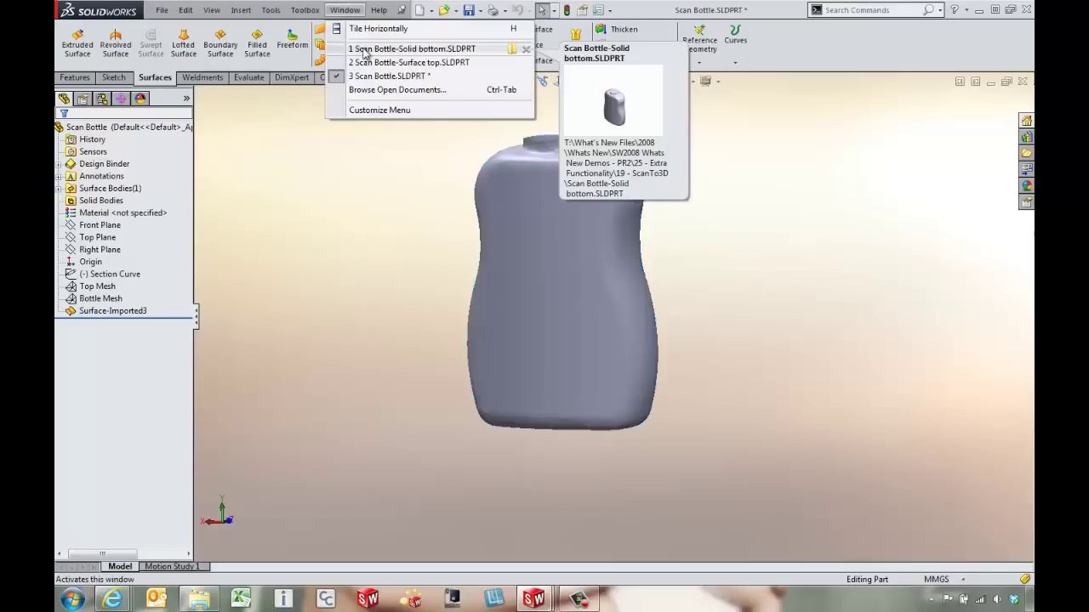
Switch to Scan Bottle-Solid bottom and inspect Plane1, Surface-Plane1 and Surface-Knit1.
click(364, 50)
click(93, 323)
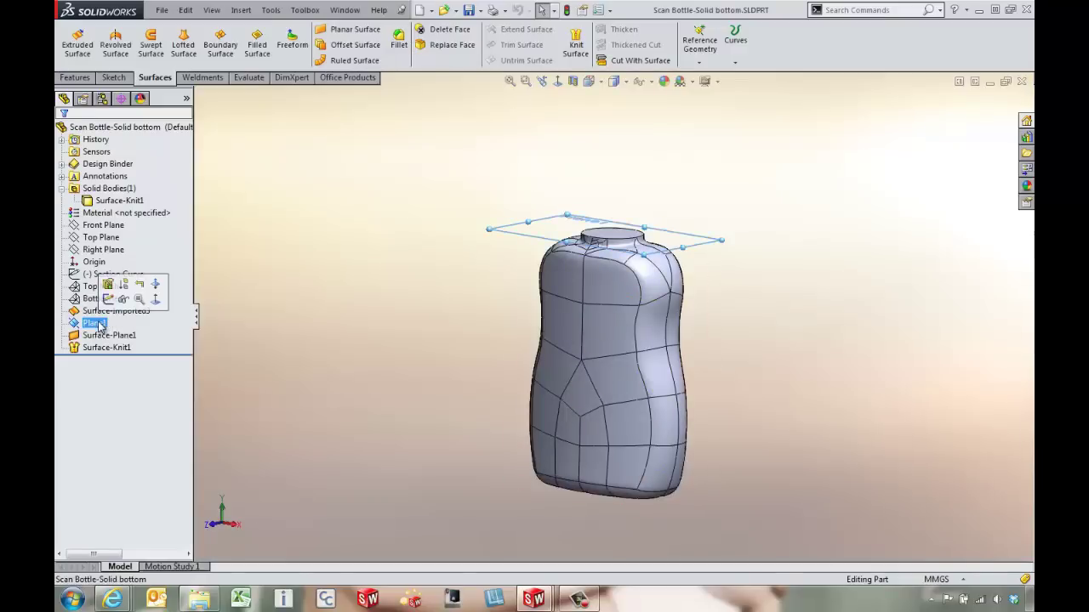
click(99, 337)
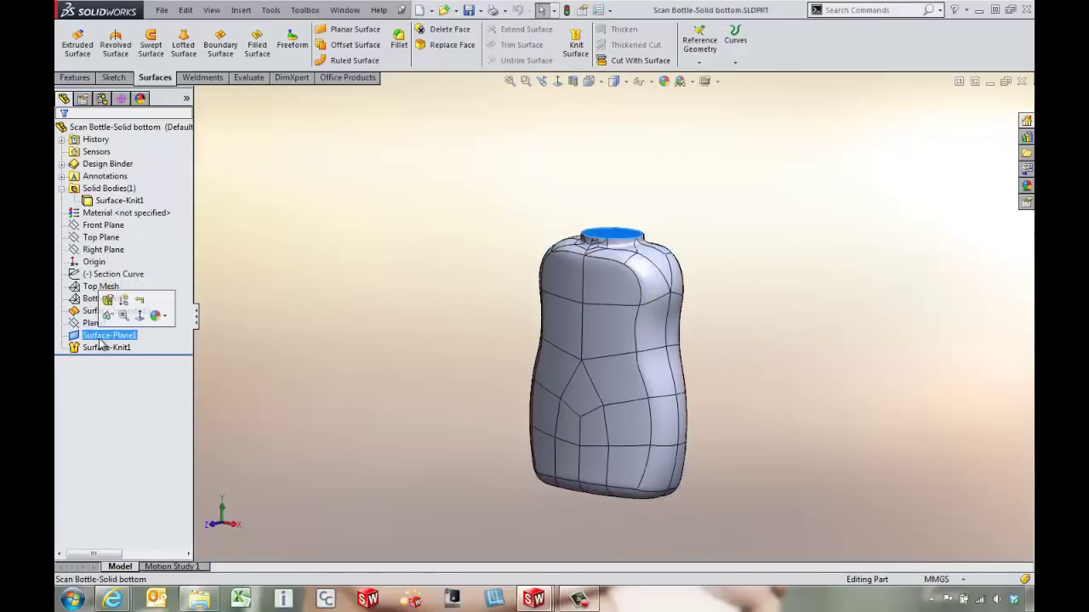
click(104, 347)
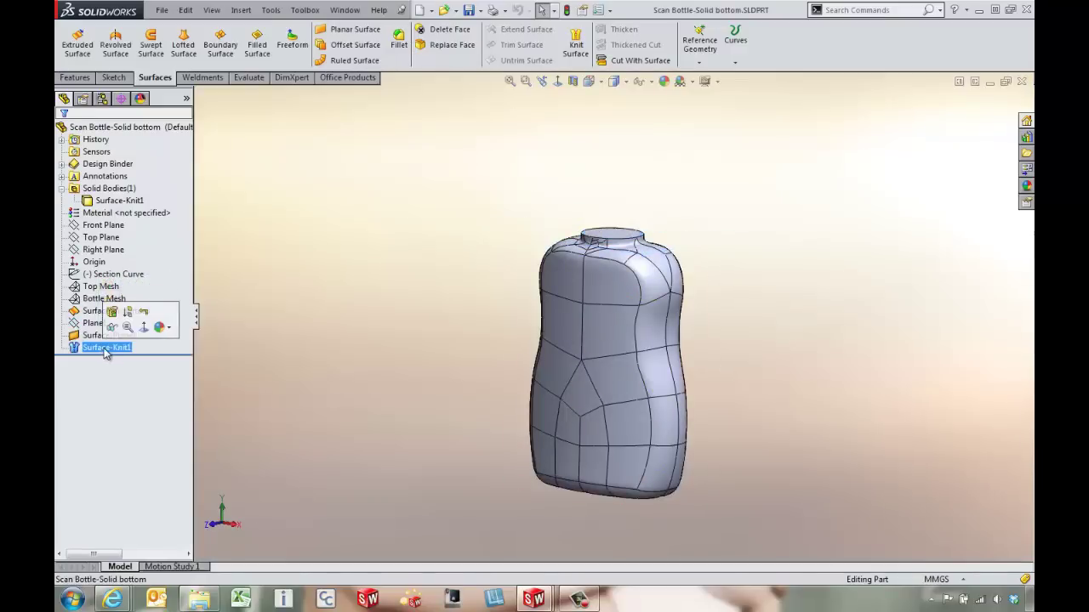
click(98, 199)
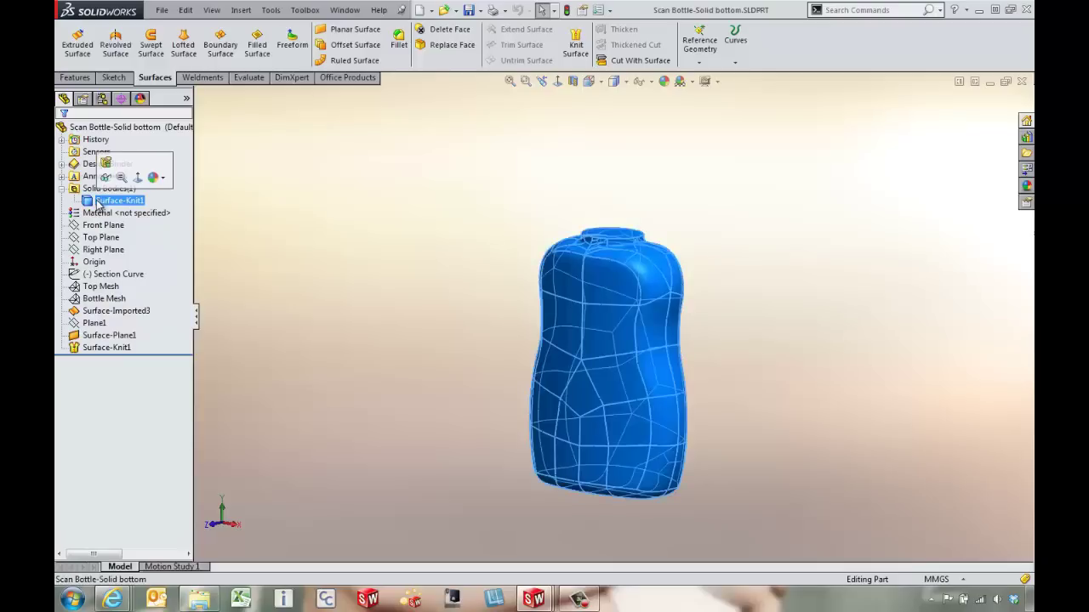
click(388, 172)
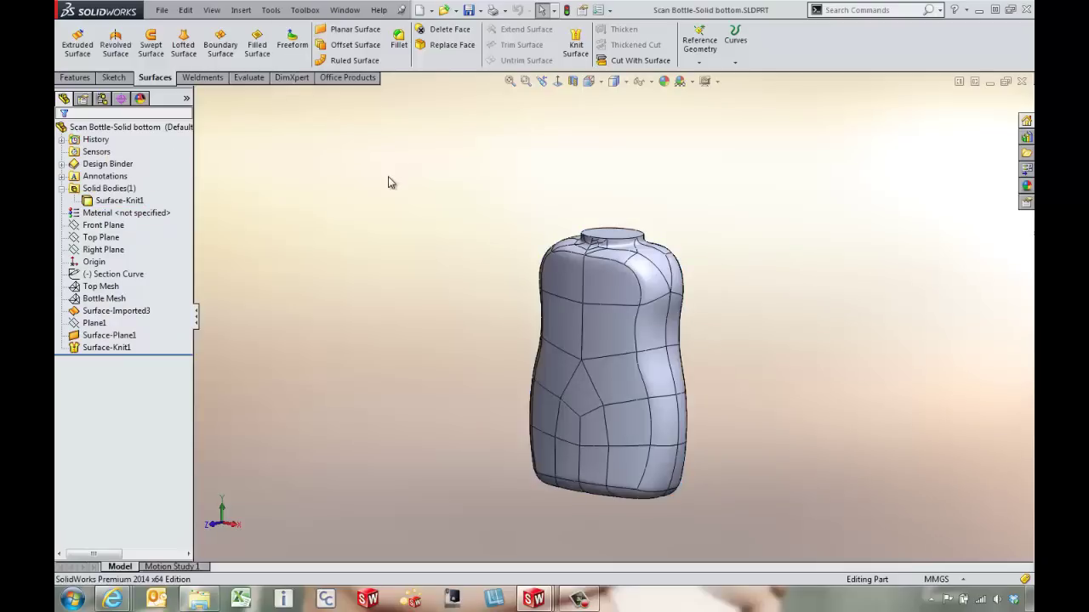
Switch back to Scan Bottle.SLDPRT and delete Surface-Imported3.
click(345, 10)
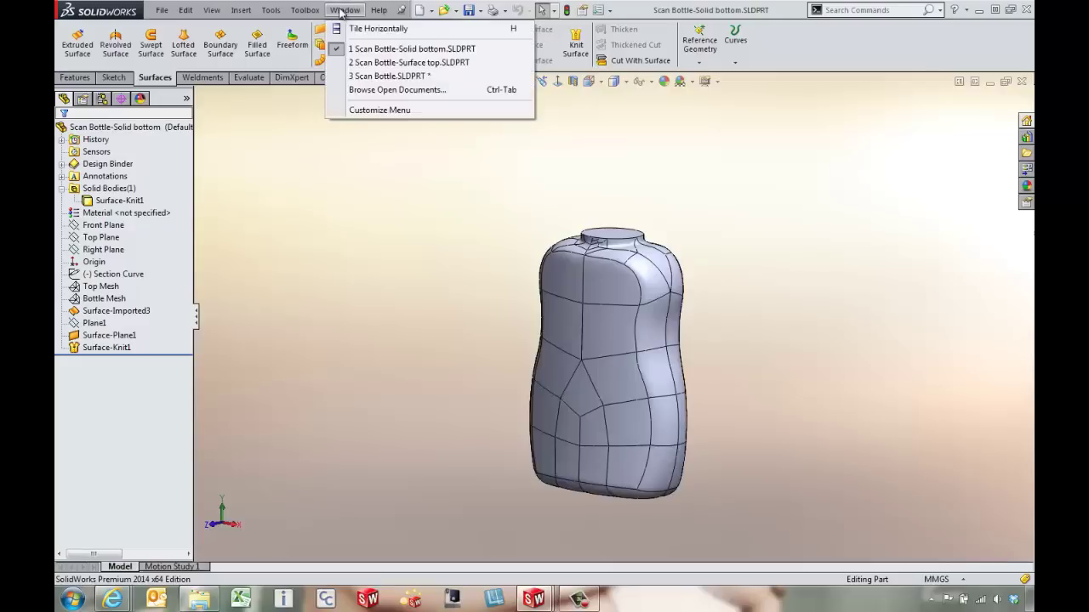
click(377, 77)
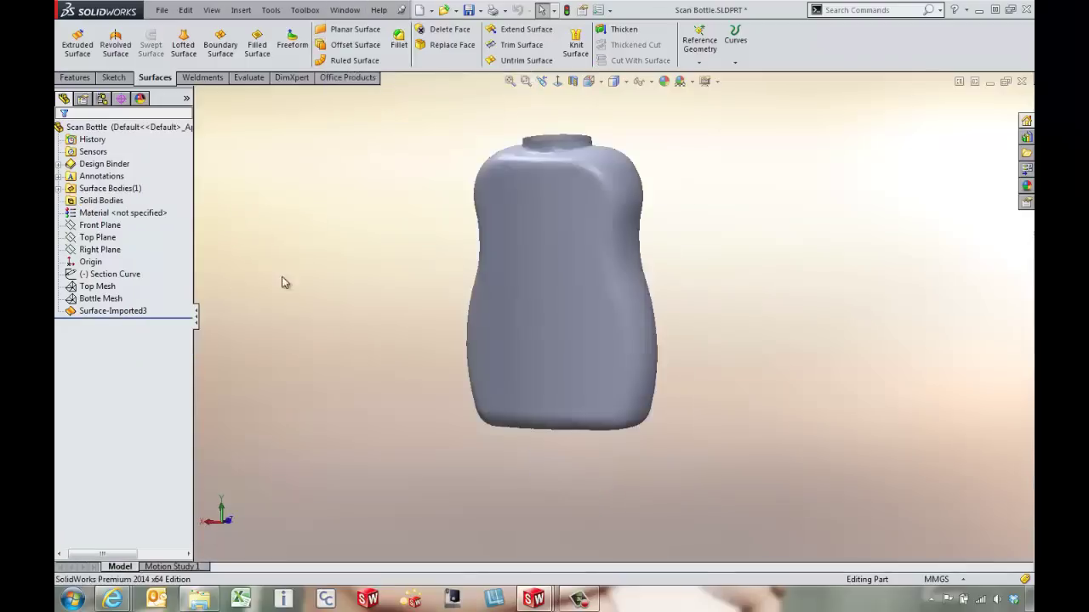
click(128, 312)
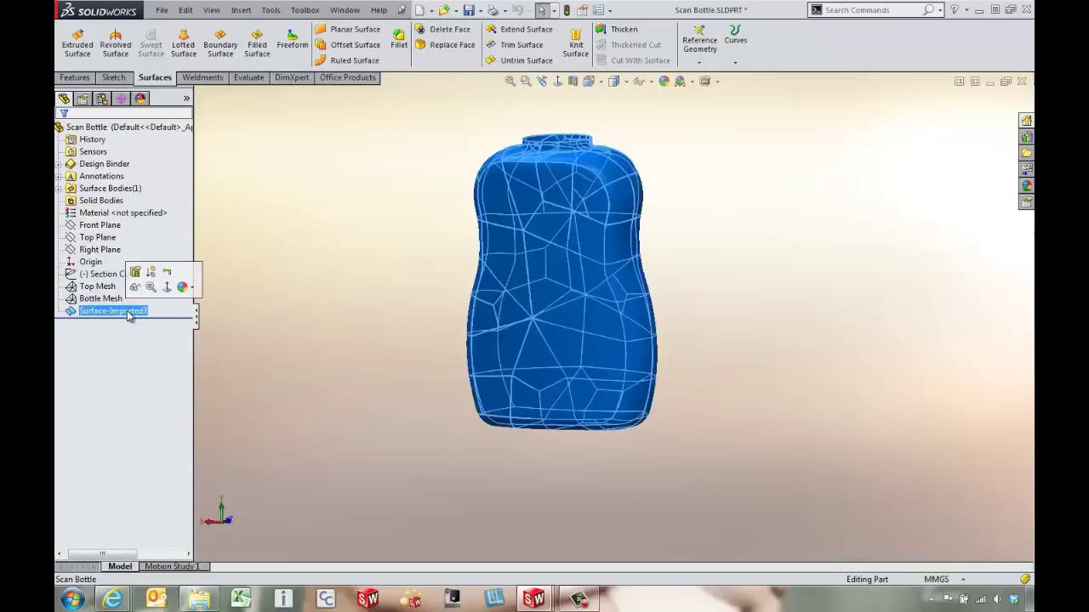
key(Delete)
click(393, 75)
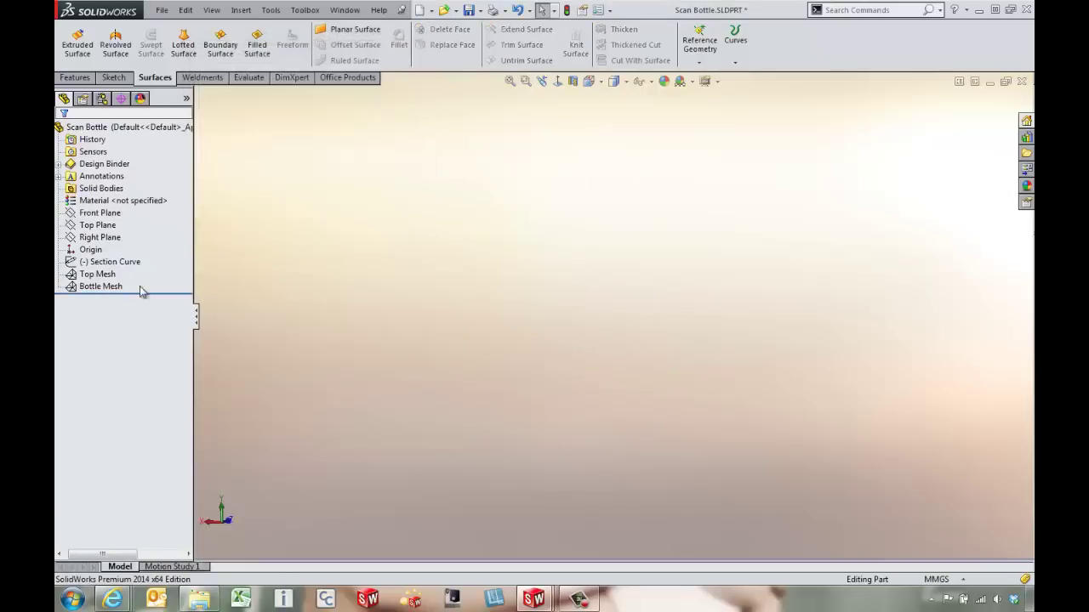
Show the Bottle Mesh again.
click(105, 286)
right_click(107, 288)
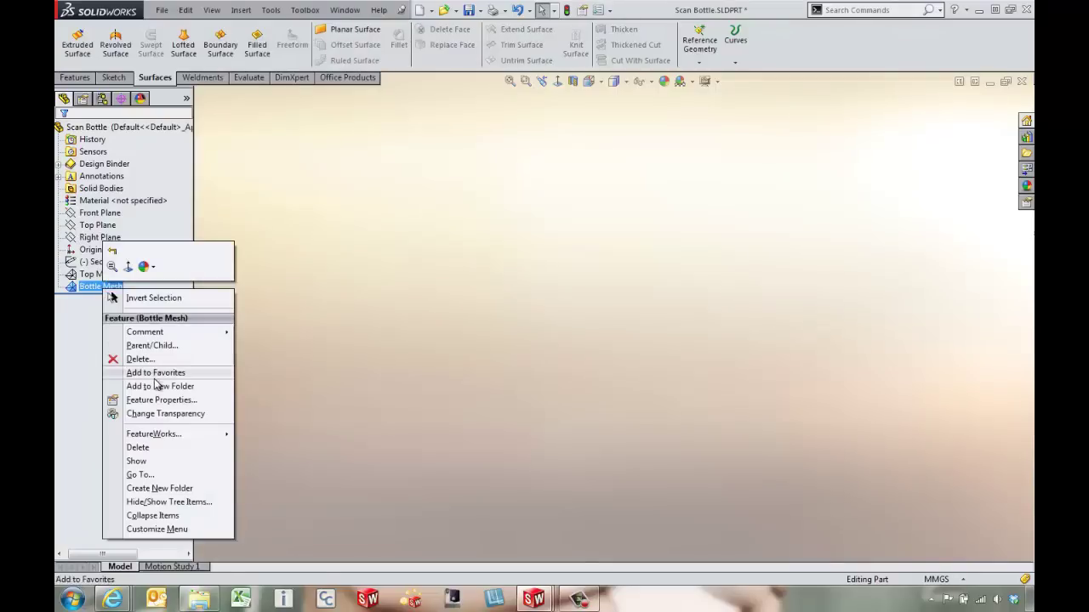
click(145, 461)
click(244, 400)
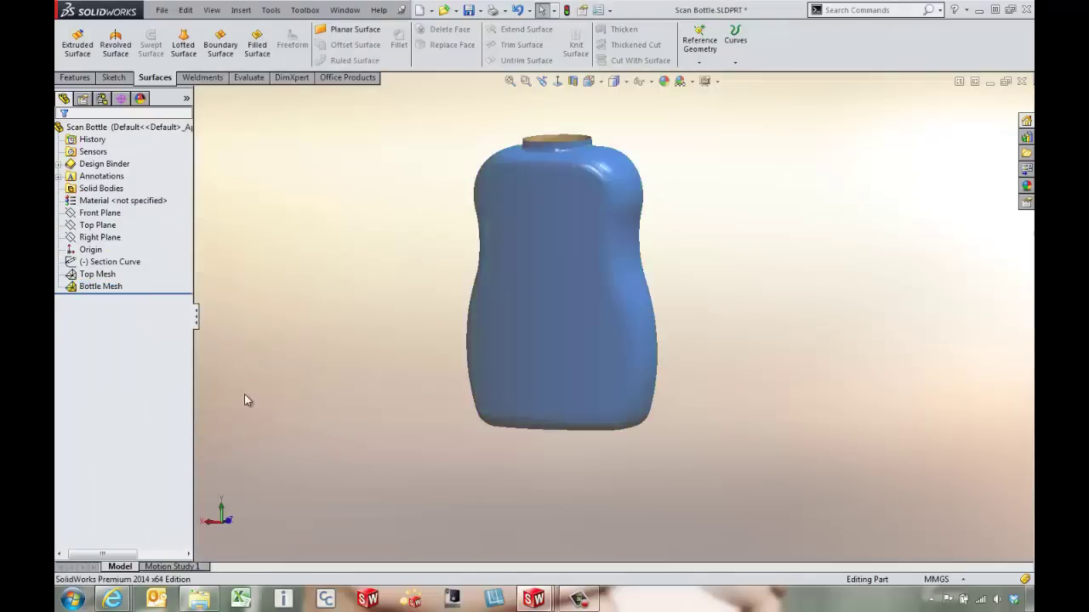
Run Curve Wizard on Bottle Mesh: 13 Top Plane sections starting from the bottle top.
right_click(102, 286)
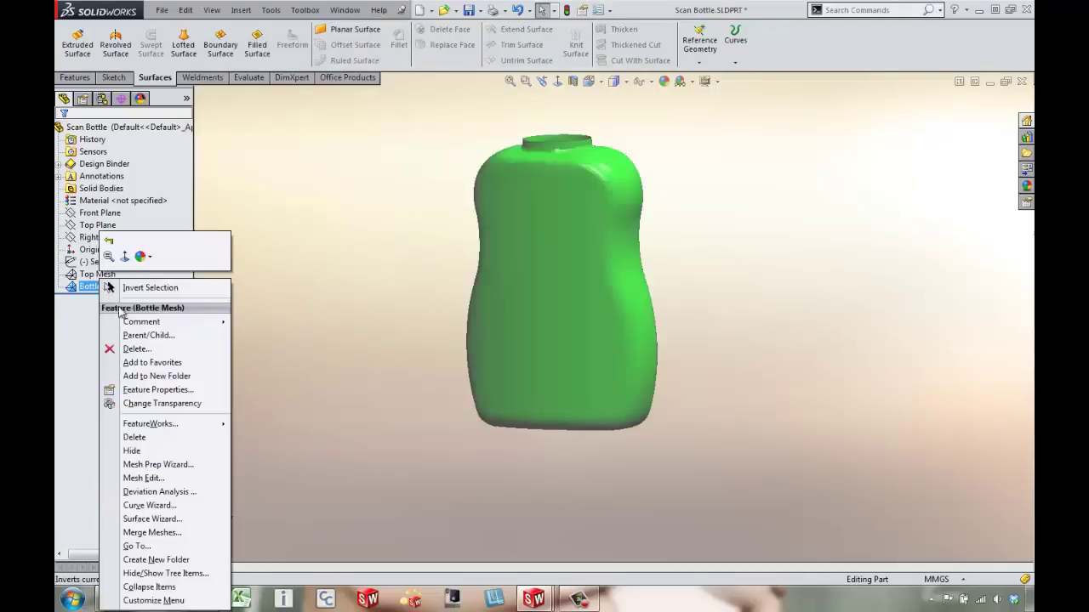
click(150, 505)
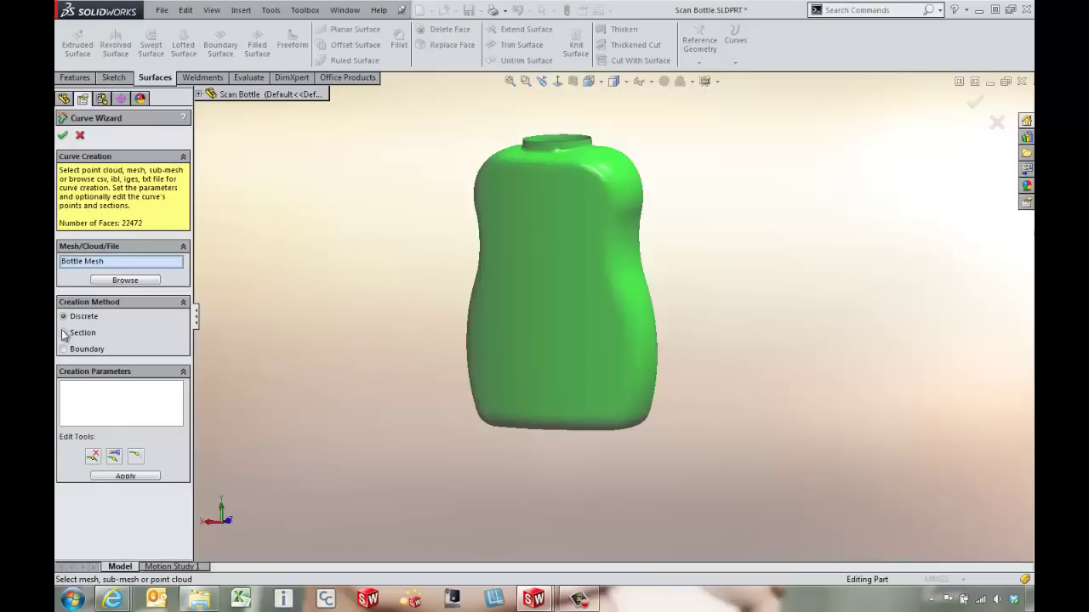
click(71, 334)
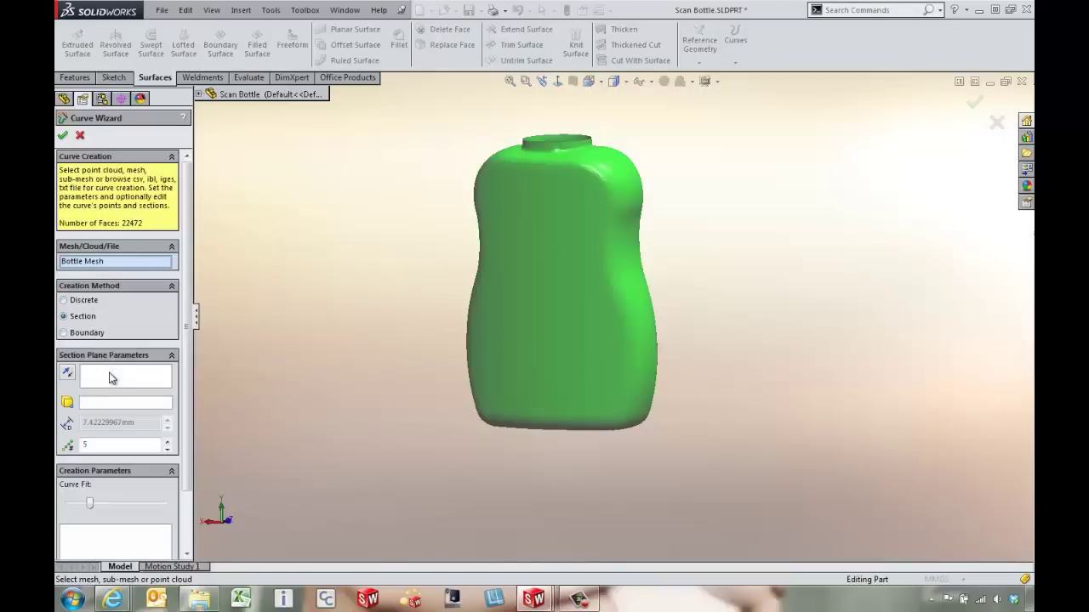
click(201, 94)
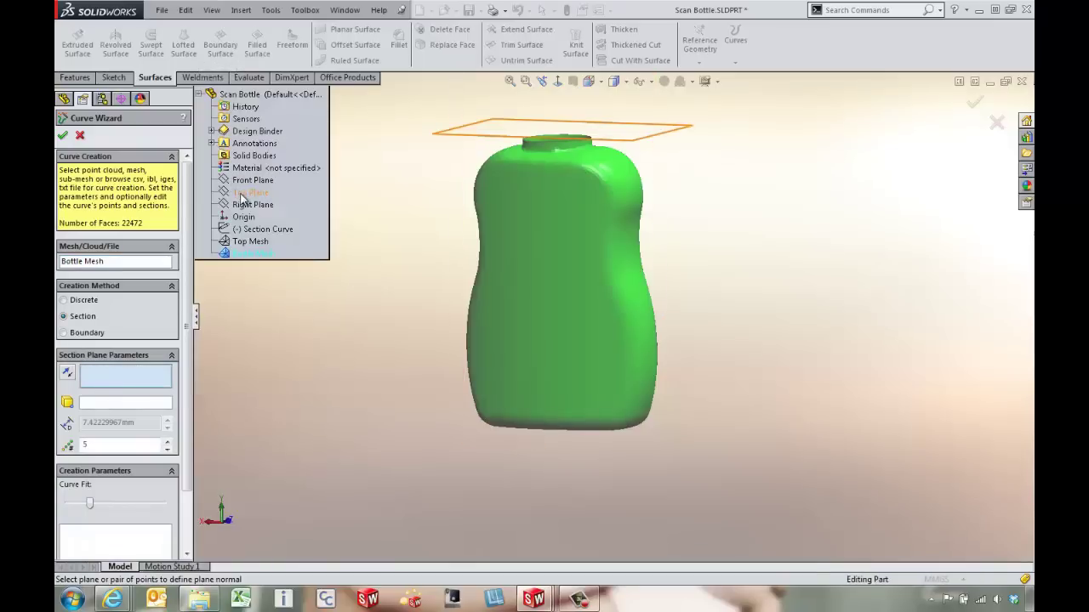
click(243, 195)
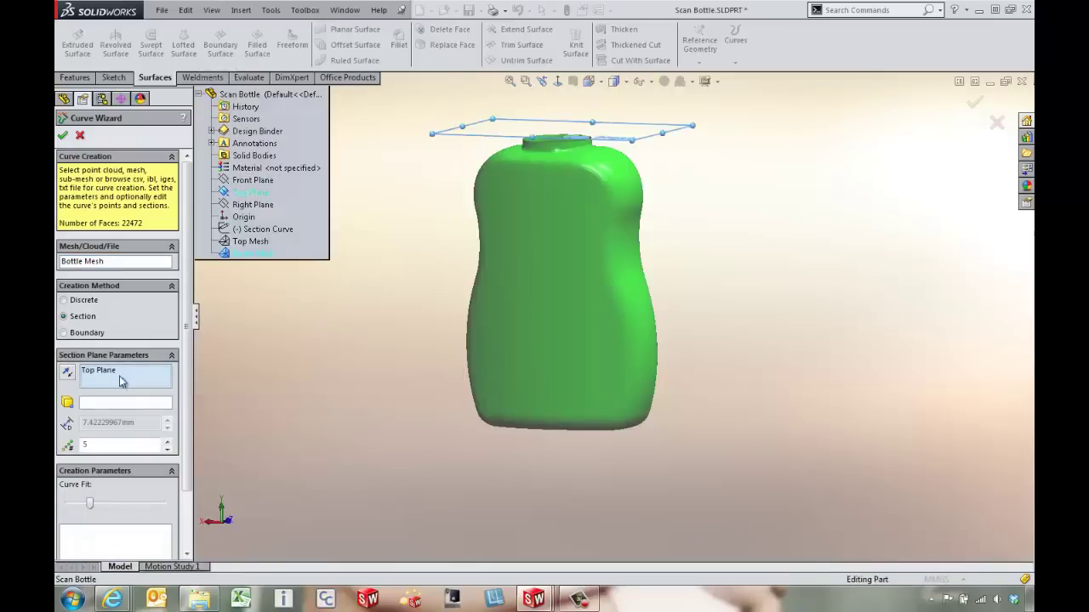
click(102, 404)
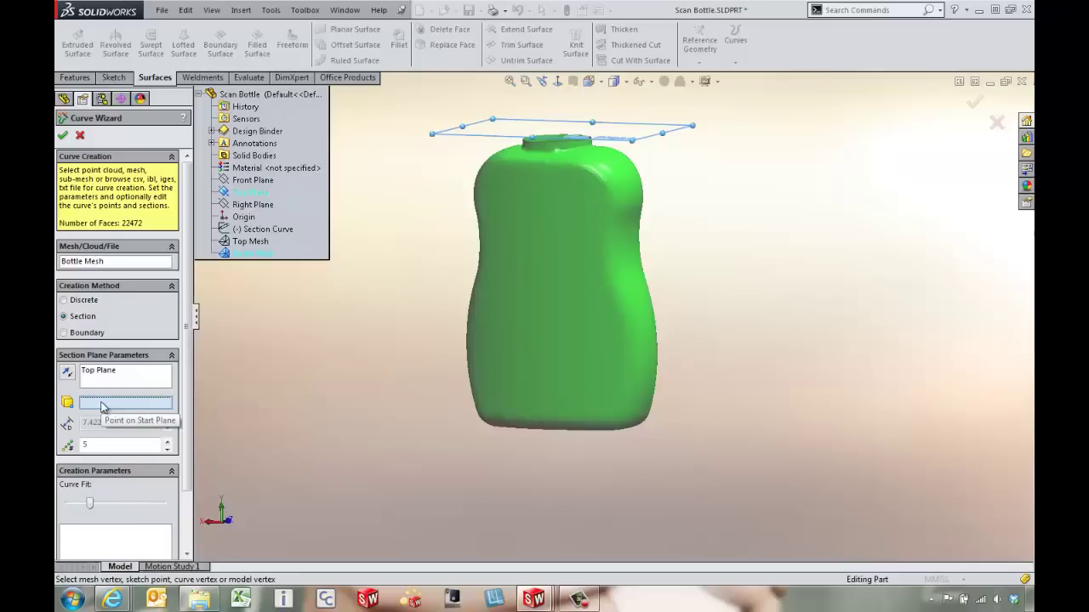
click(556, 148)
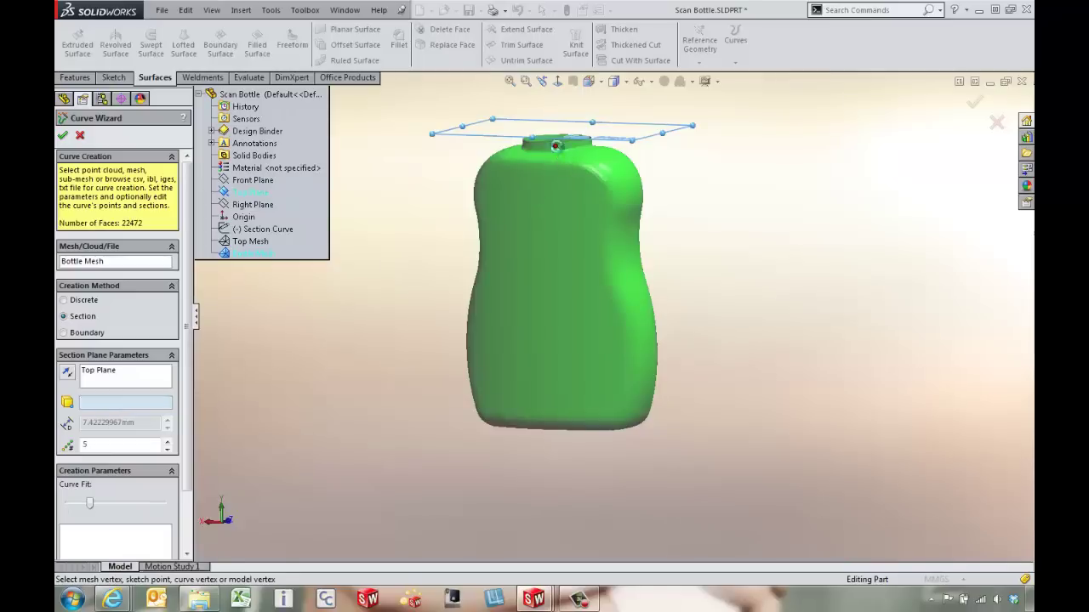
click(67, 372)
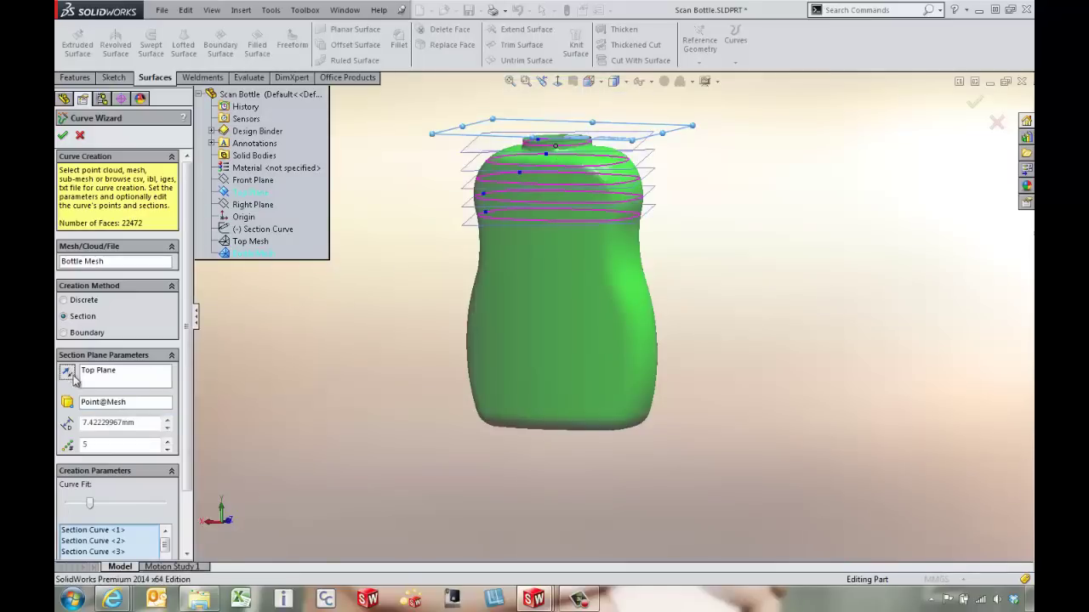
click(168, 440)
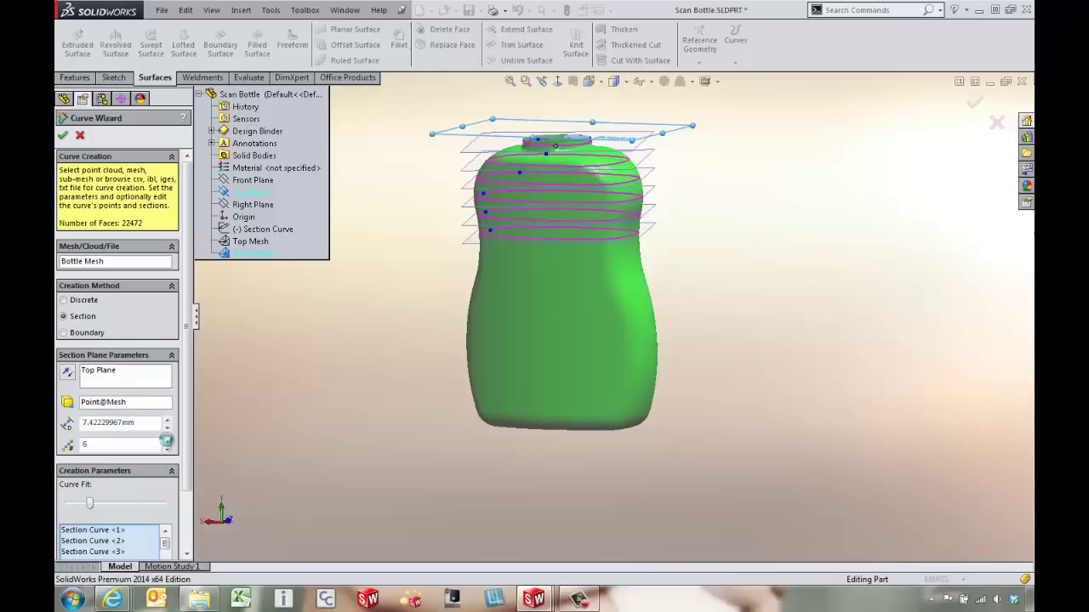
click(167, 440)
click(168, 439)
click(167, 439)
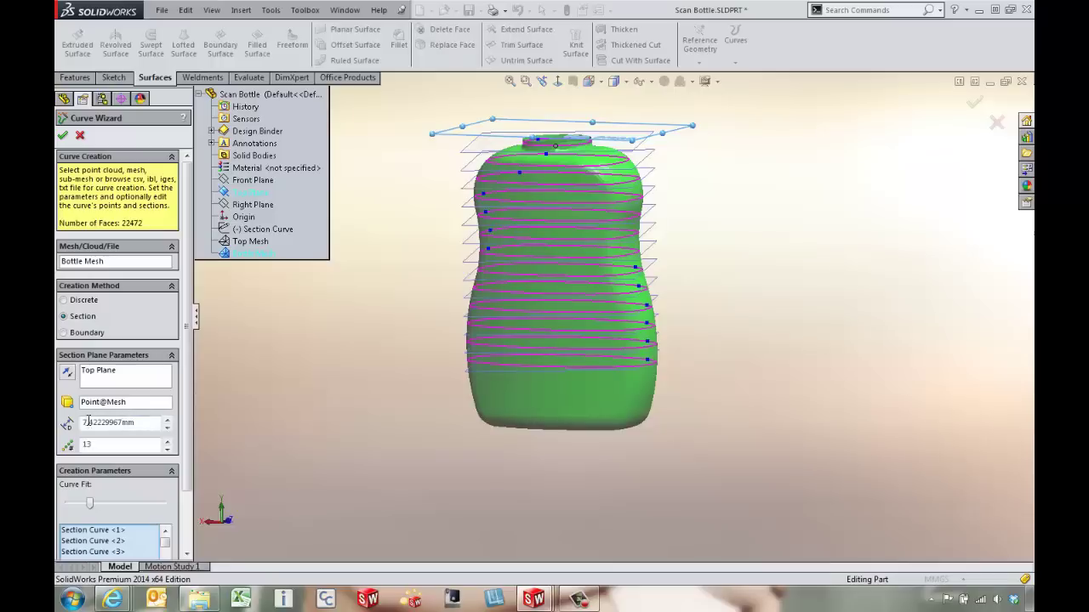
Tighten the curve fit to reduce deviation and save the curves as 3DSketch1.
scroll(184, 421, down, 3)
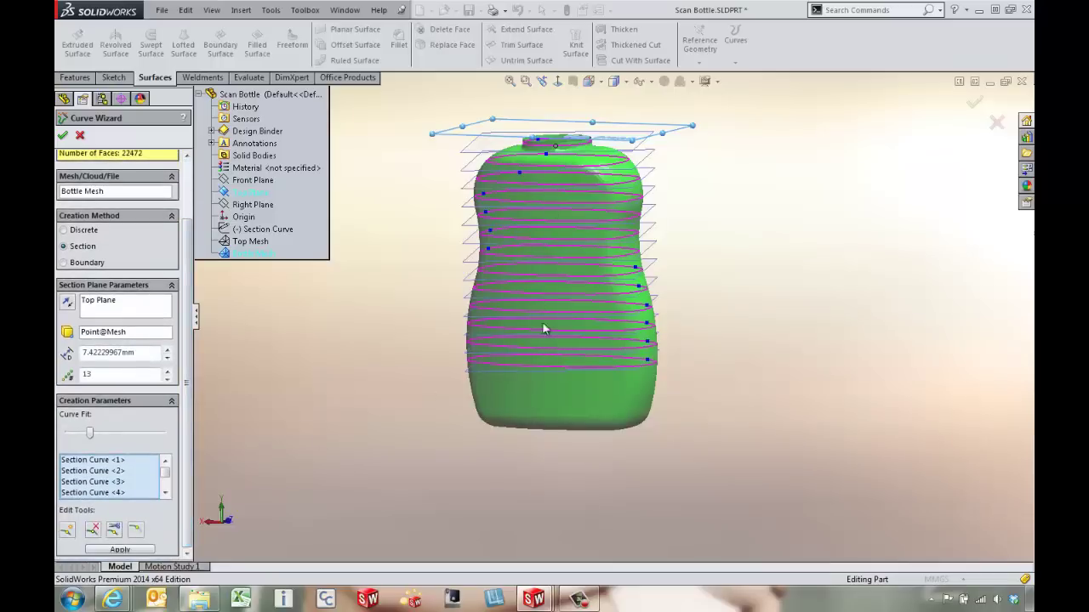
click(128, 460)
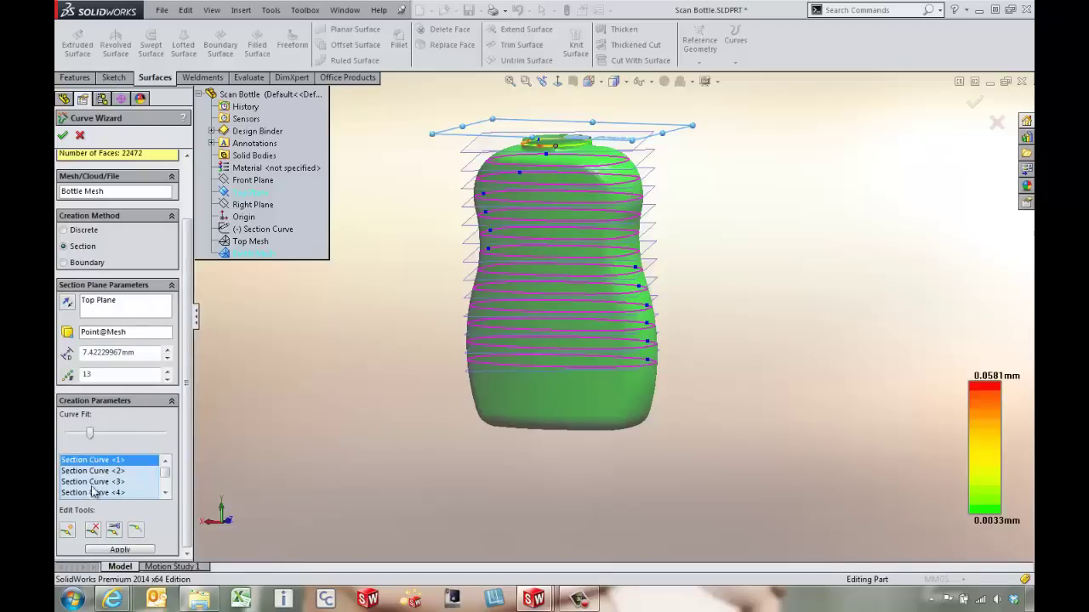
shift+click(92, 493)
middle_drag(344, 339, 532, 252)
scroll(532, 253, down, 5)
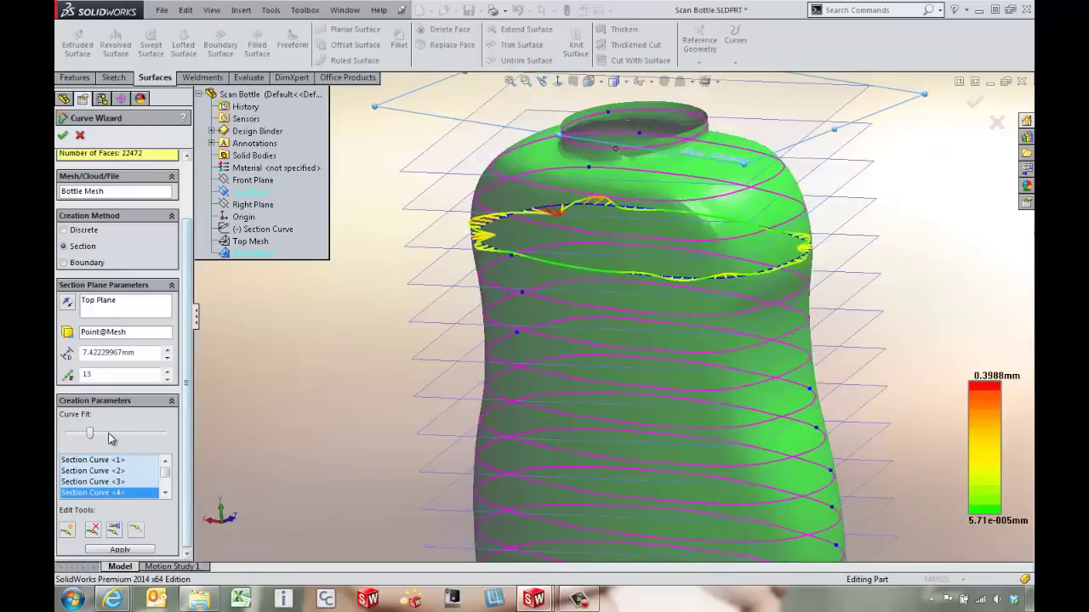
drag(86, 436, 74, 436)
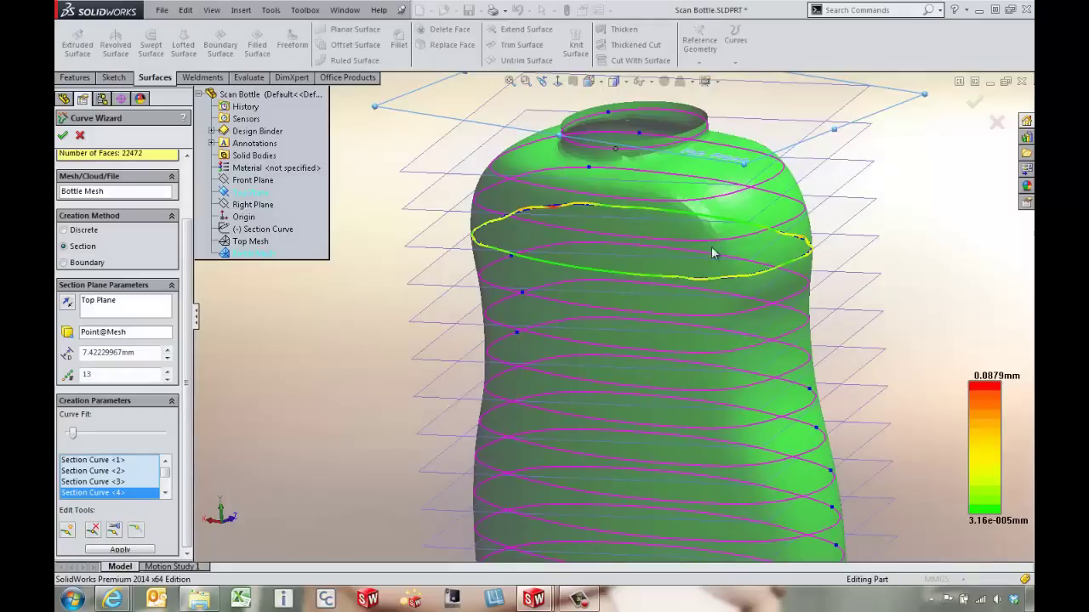
key(ctrl+1)
click(62, 135)
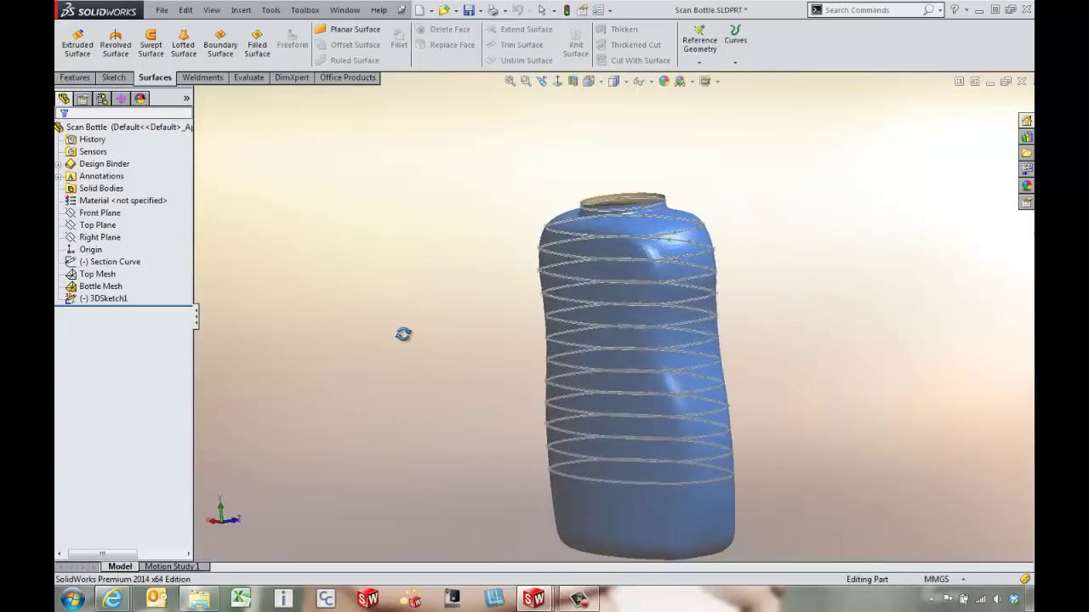
Hide the Bottle Mesh and the 3DSketch1 section curves.
click(71, 288)
click(91, 298)
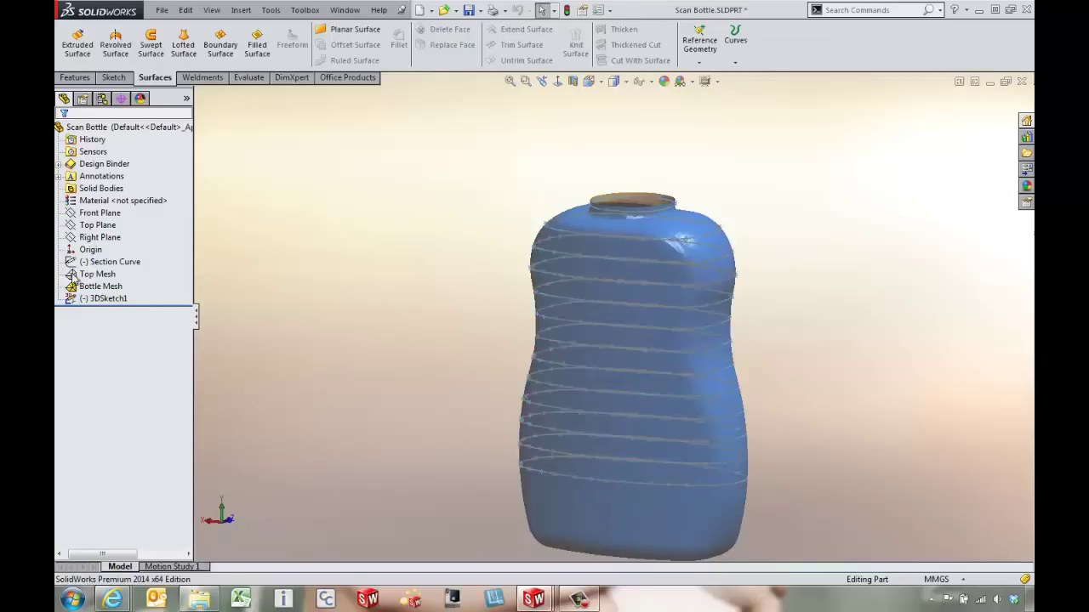
click(95, 287)
right_click(92, 286)
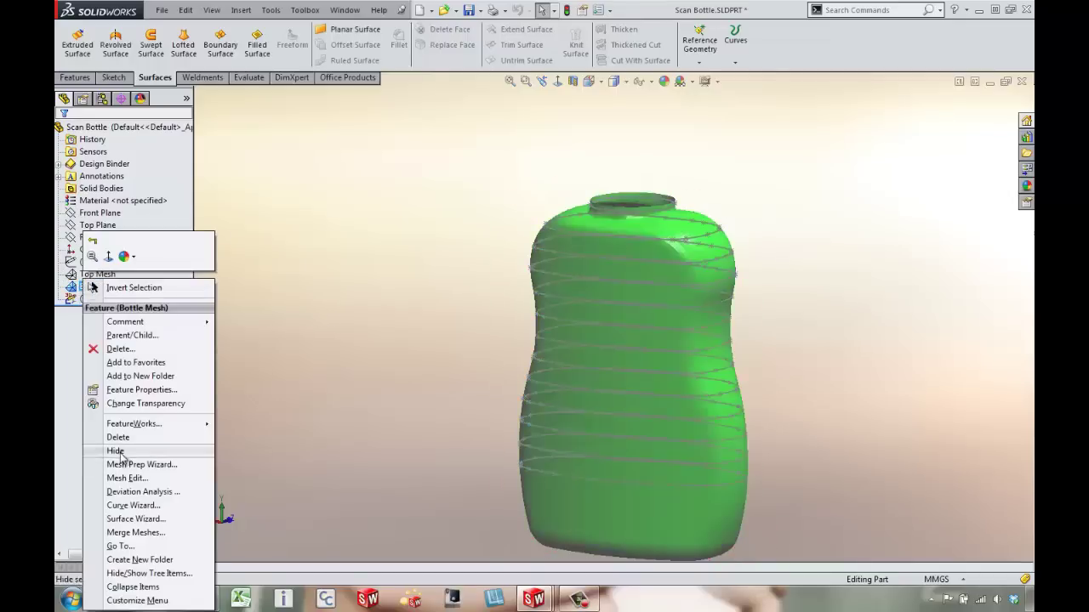
click(119, 451)
click(89, 299)
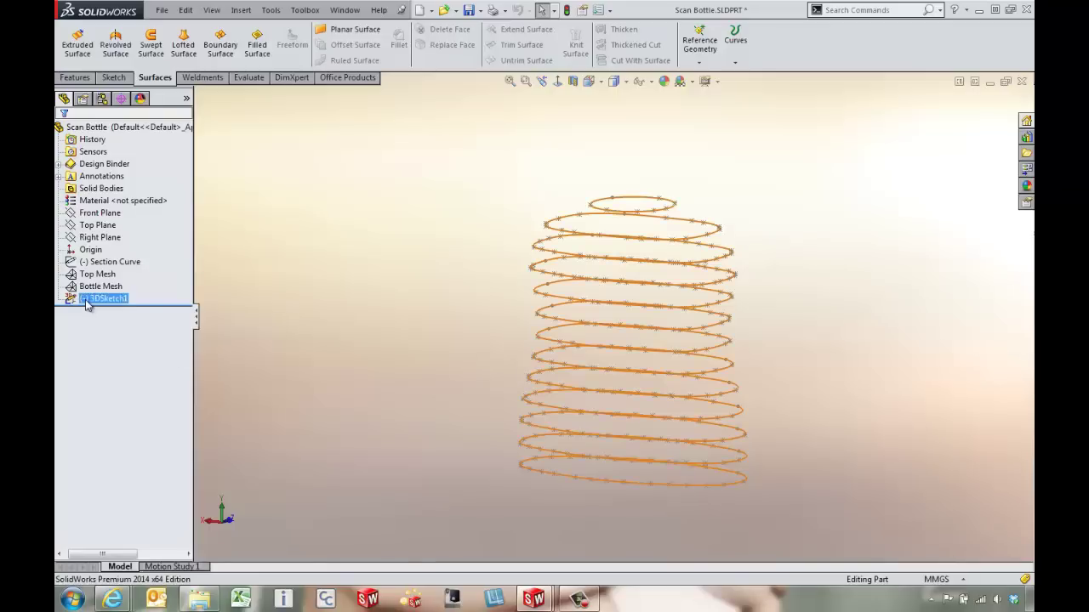
right_click(87, 303)
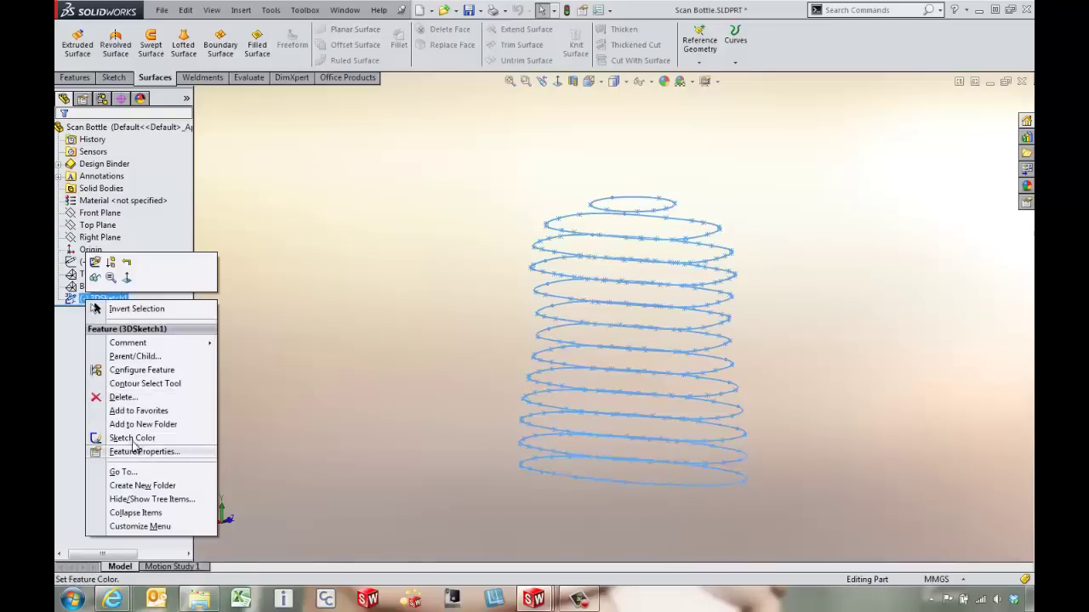
click(95, 275)
Show the Top Mesh pump cap and orbit to face it.
right_click(95, 279)
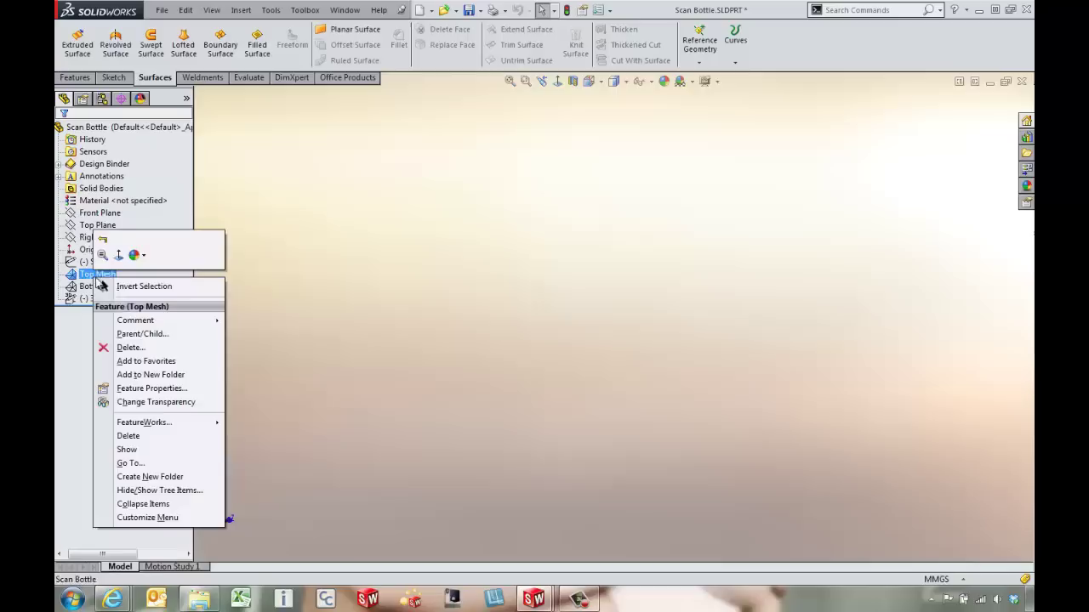
click(129, 449)
scroll(625, 177, down, 3)
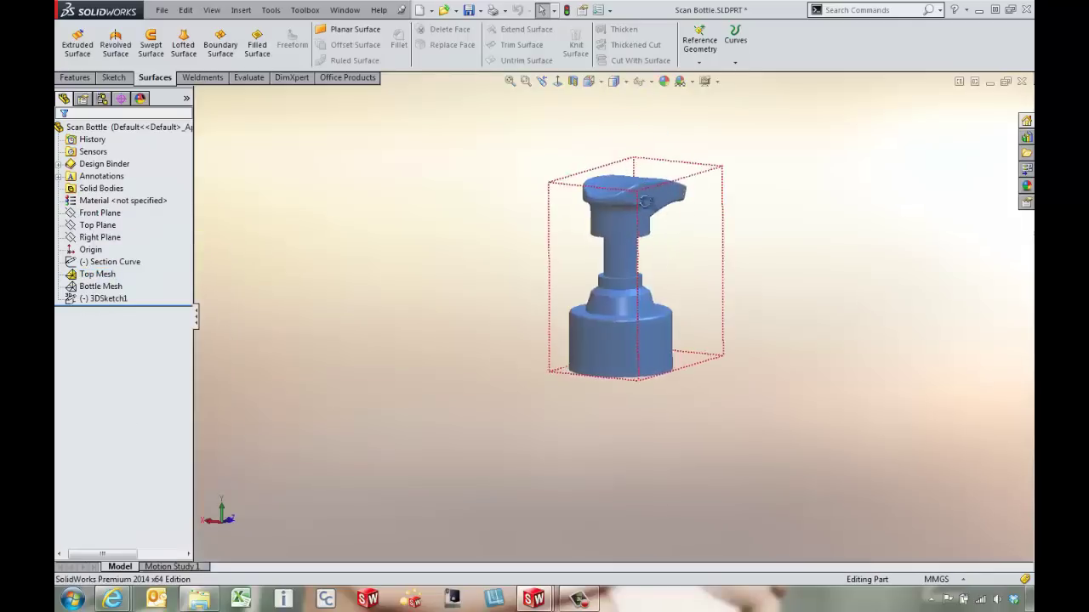
middle_drag(625, 177, 418, 231)
scroll(617, 272, down, 3)
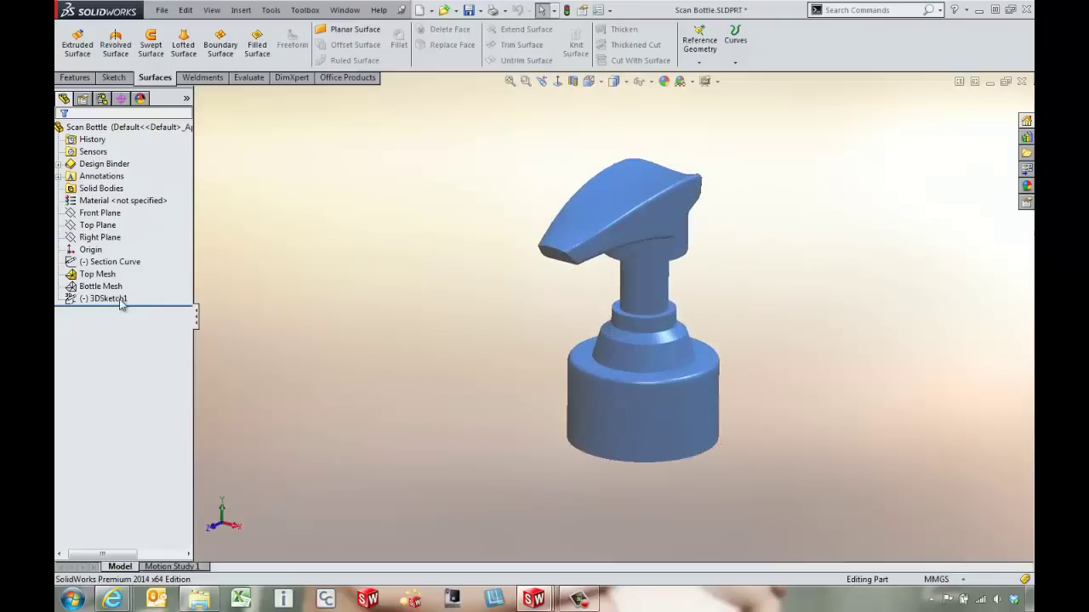
right_click(93, 274)
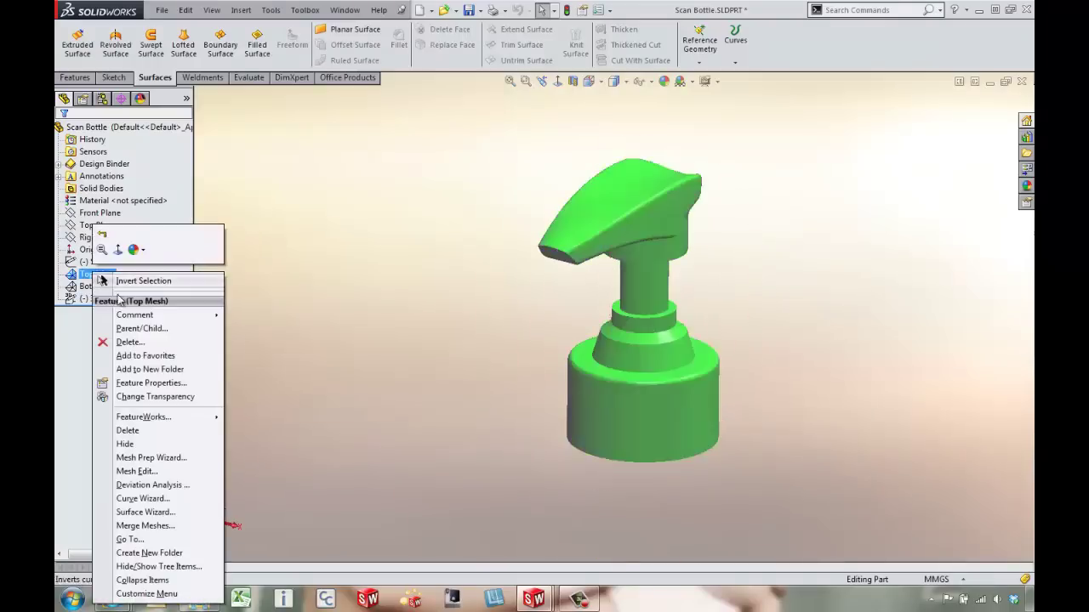
click(141, 498)
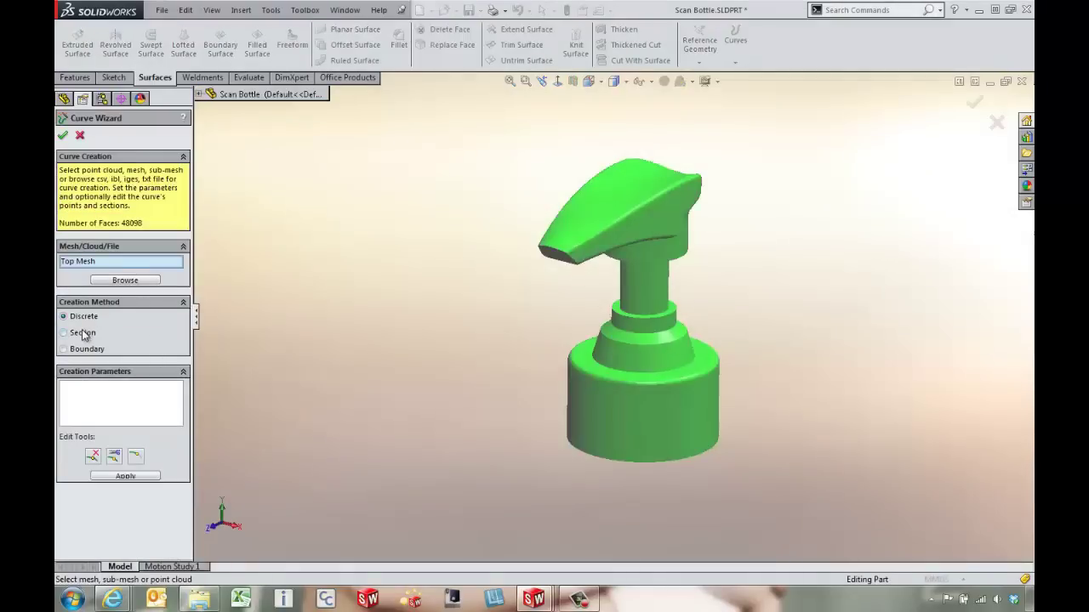
click(84, 337)
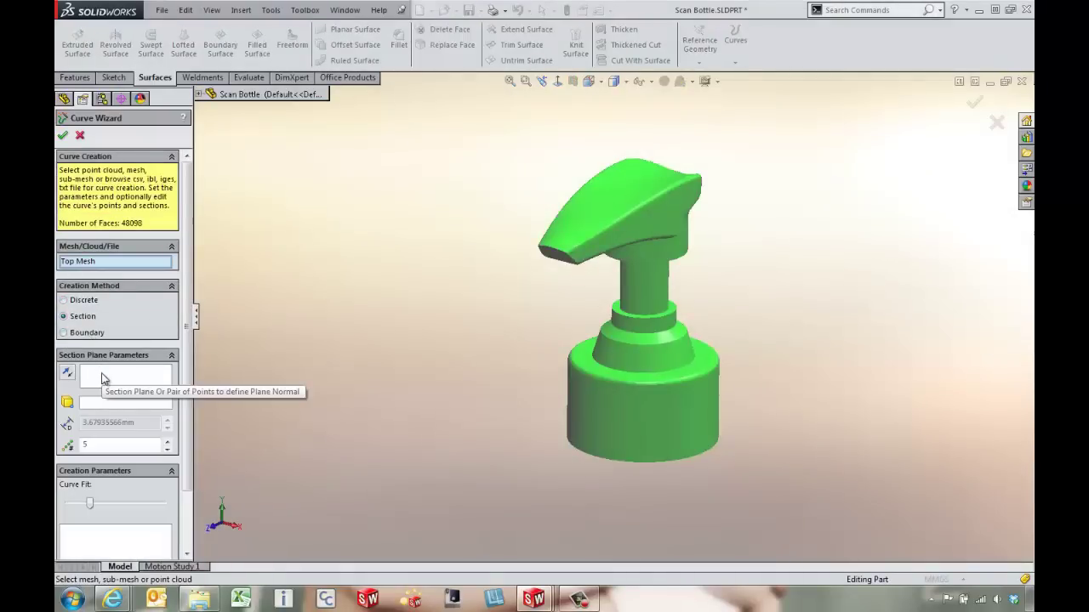
click(102, 379)
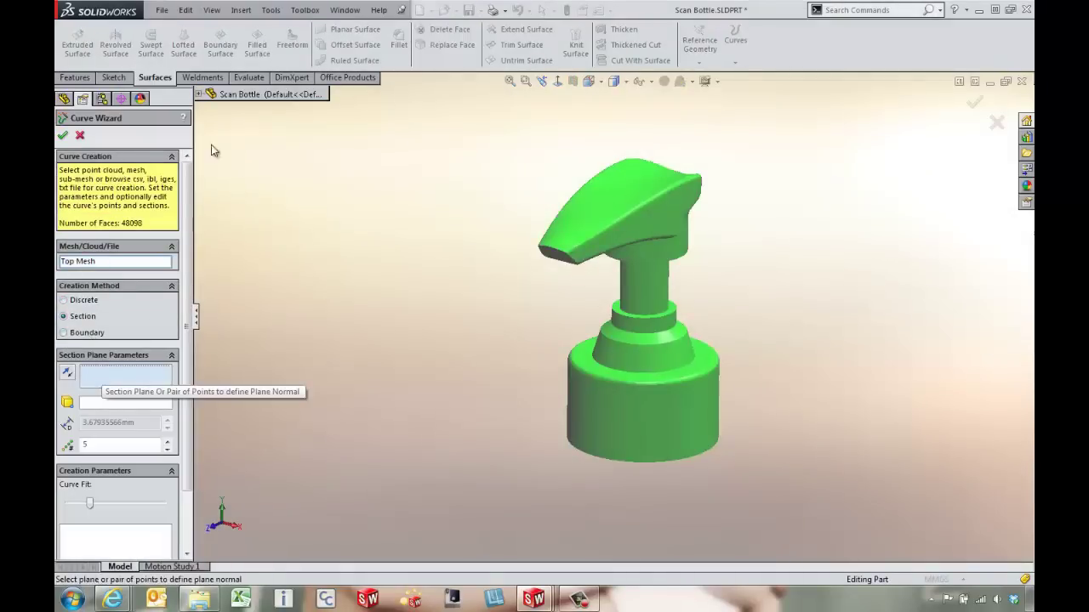
click(200, 95)
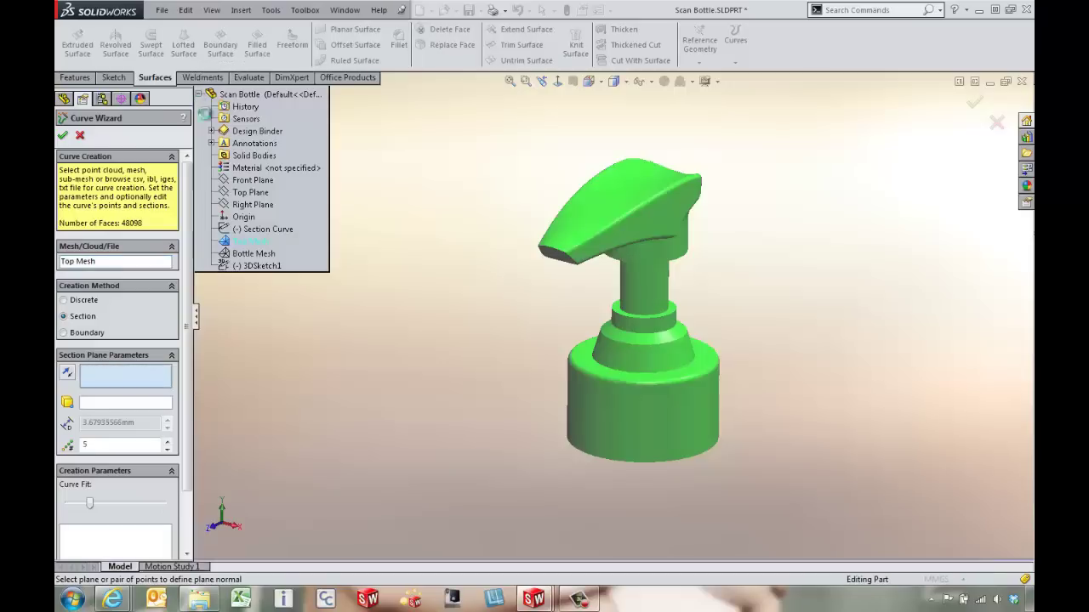
click(247, 243)
middle_drag(589, 199, 518, 208)
scroll(519, 208, down, 5)
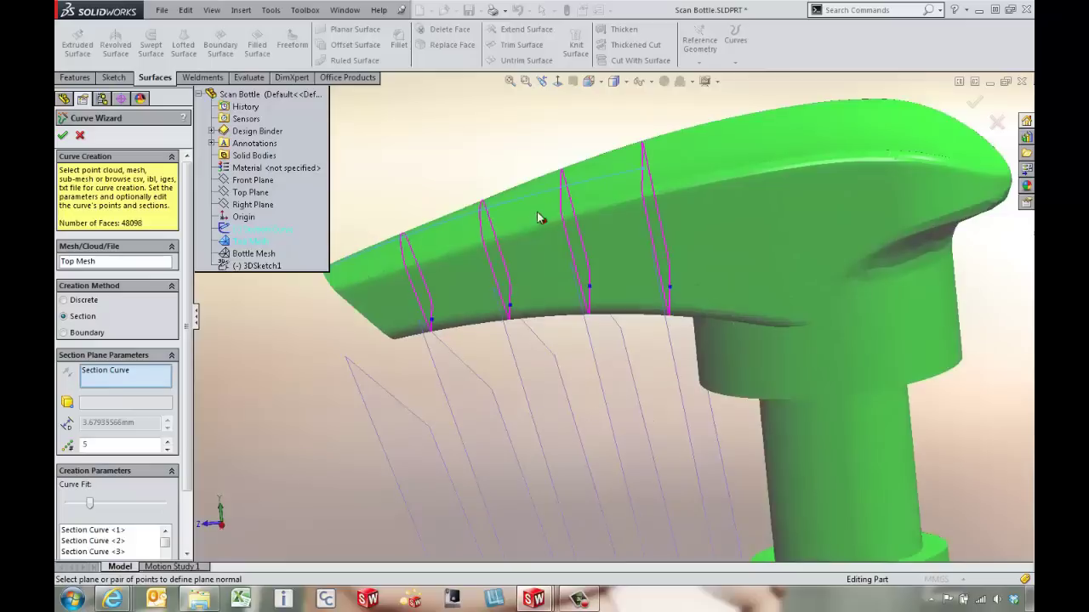
click(167, 440)
click(167, 441)
click(167, 441)
click(167, 441)
click(167, 440)
click(167, 440)
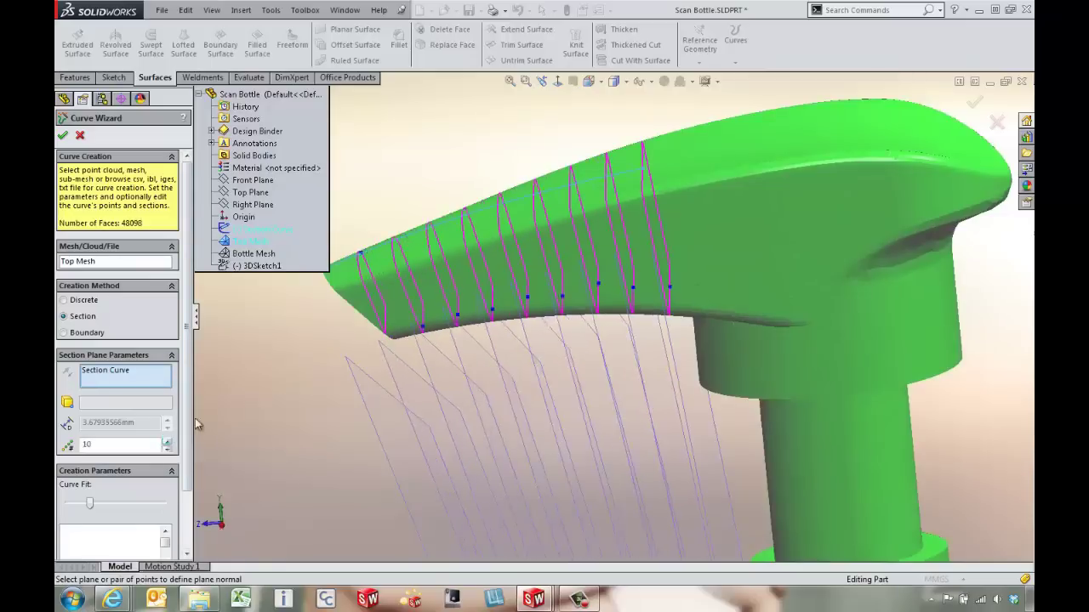
middle_drag(551, 356, 560, 301)
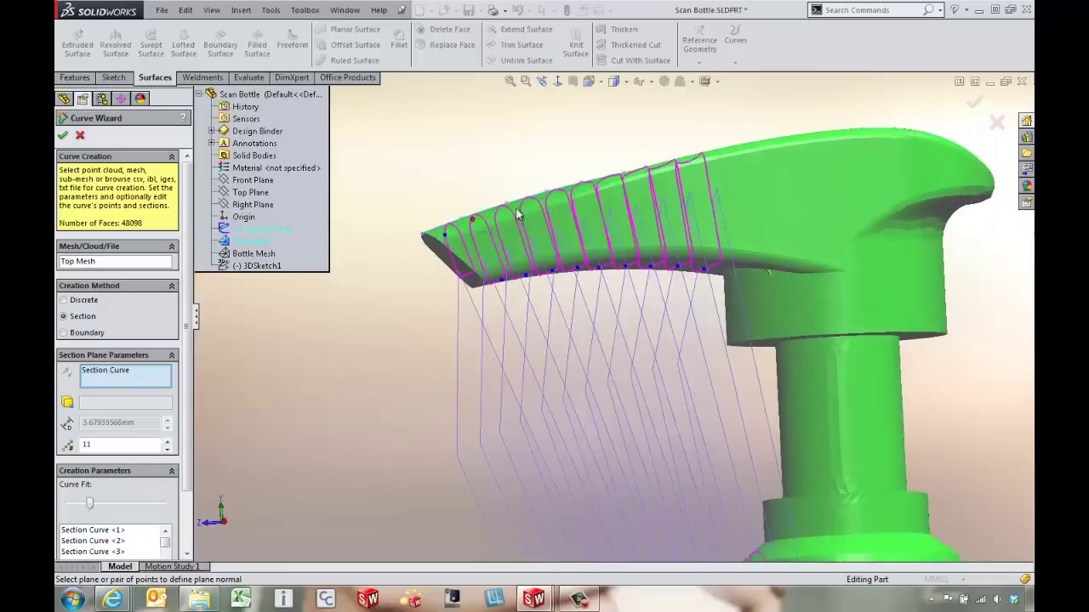
middle_drag(428, 365, 427, 370)
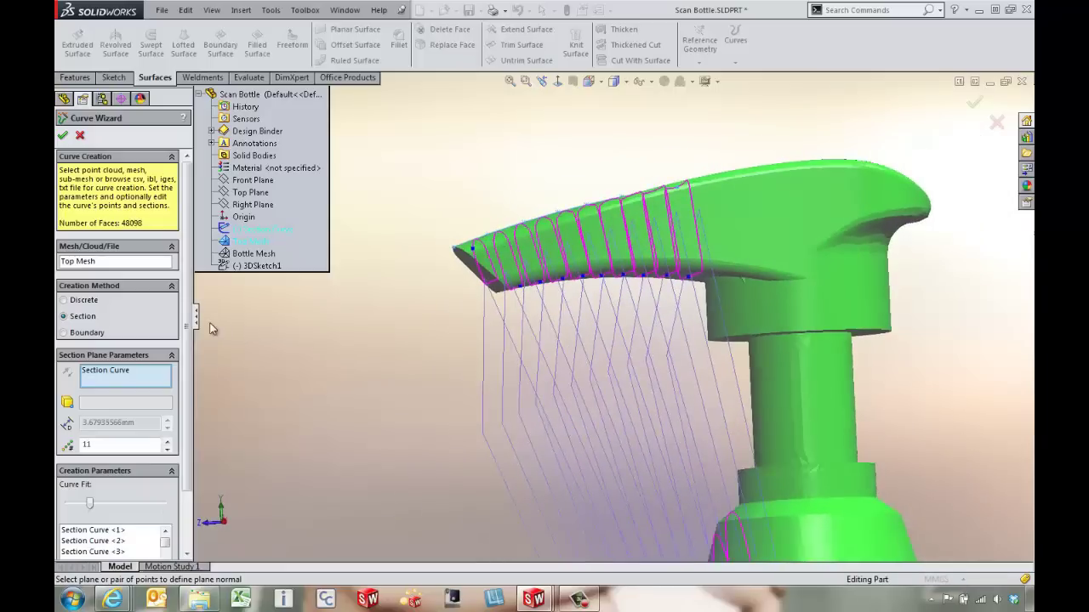
click(62, 135)
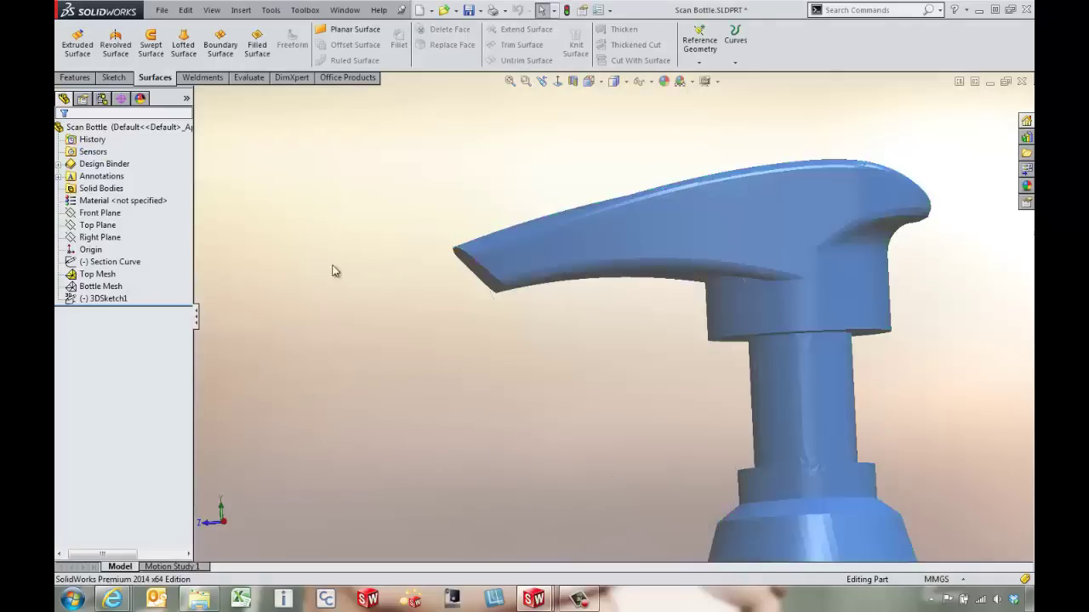
middle_drag(430, 299, 694, 382)
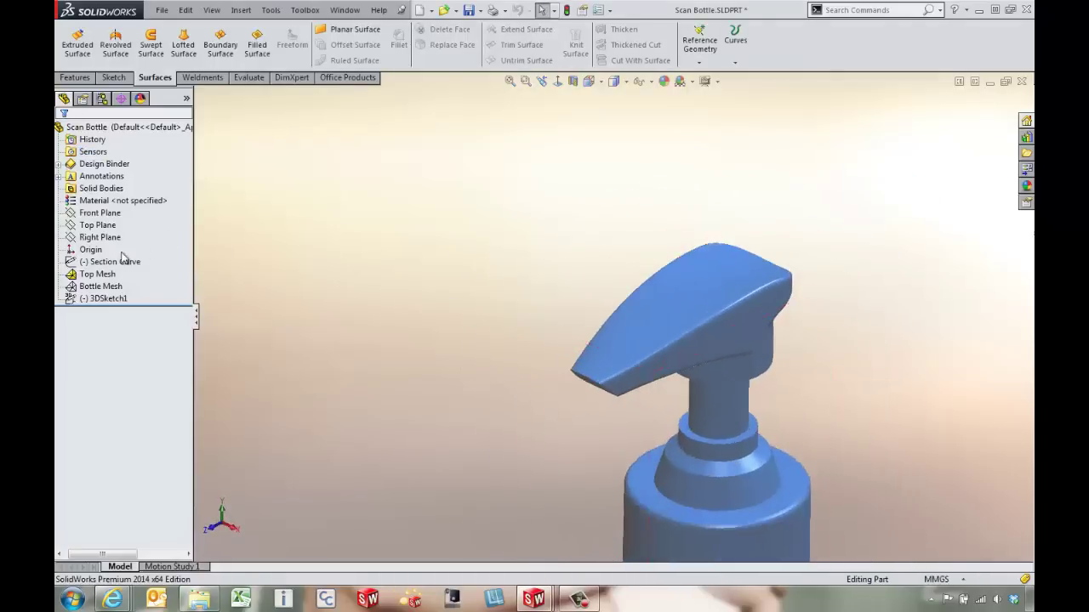
Start the Surface Wizard on the 48098-face Top Mesh in Guided creation and advance to Mesh Split.
right_click(97, 275)
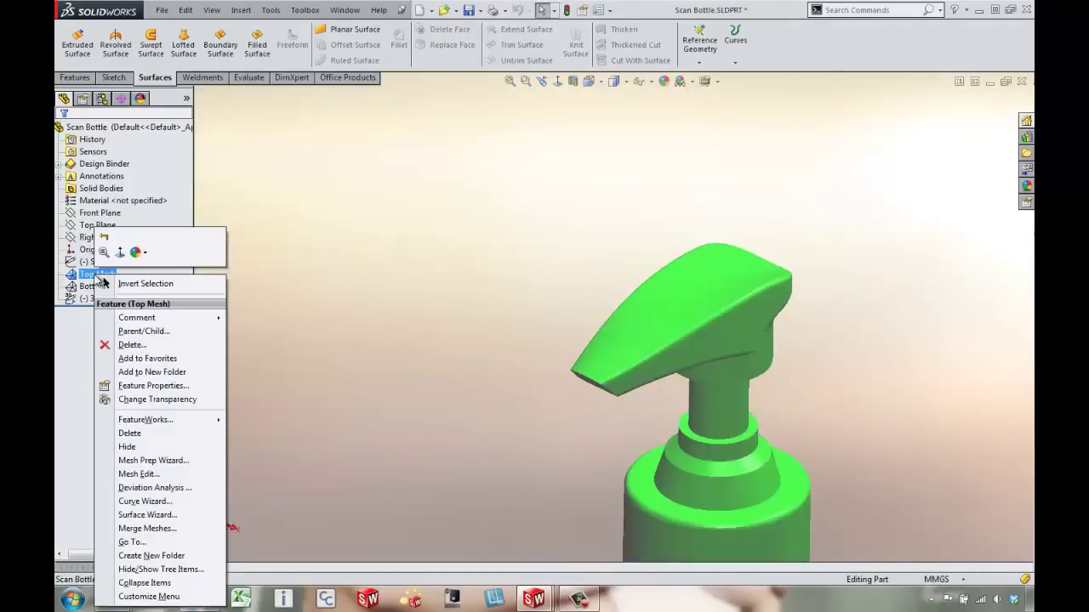
click(146, 515)
scroll(633, 283, up, 3)
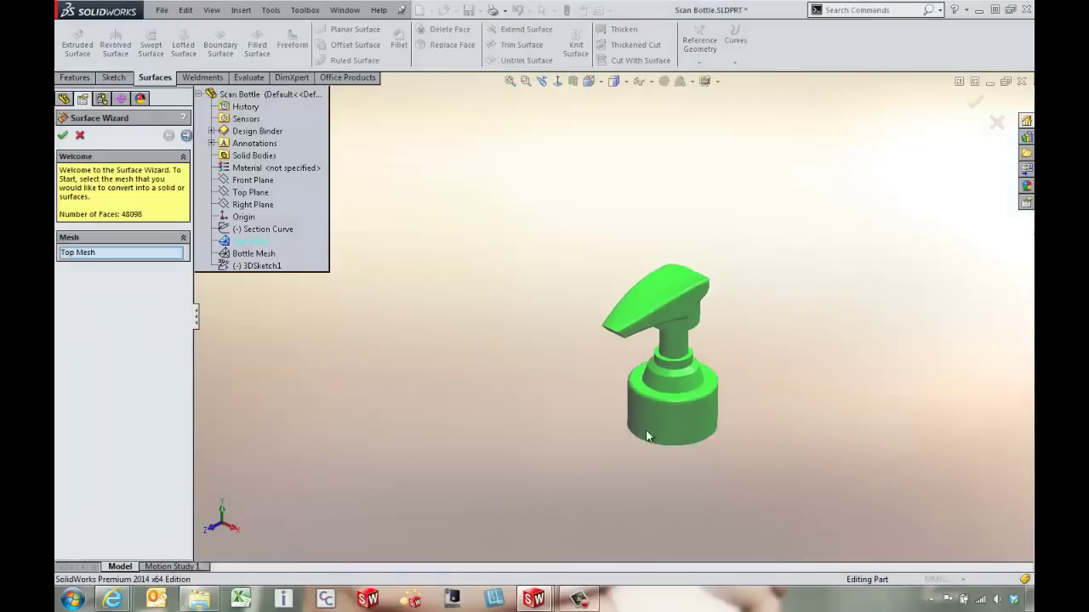
click(186, 136)
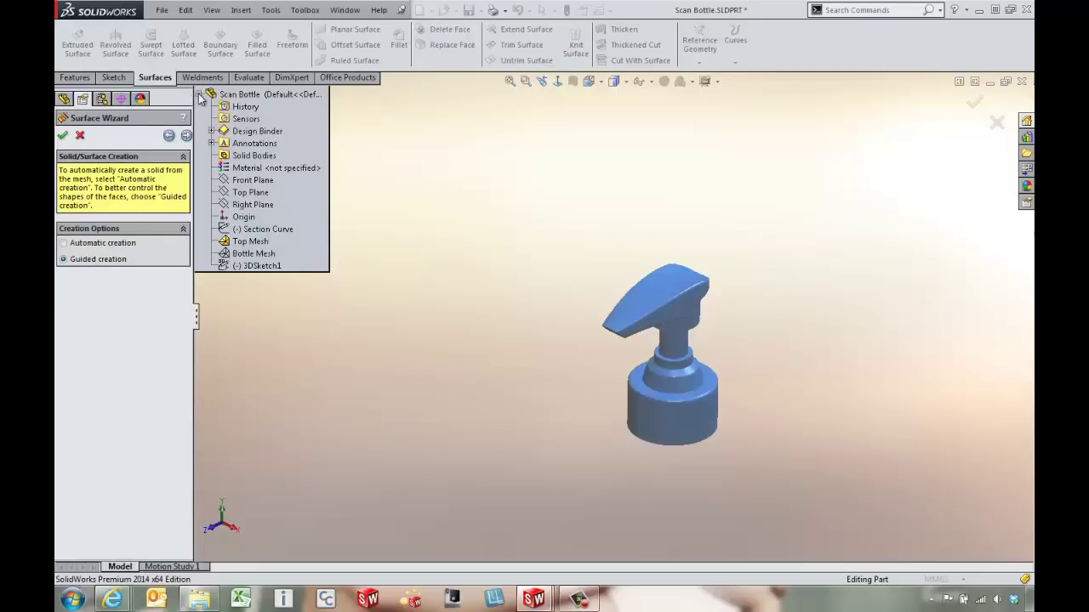
click(199, 95)
click(187, 136)
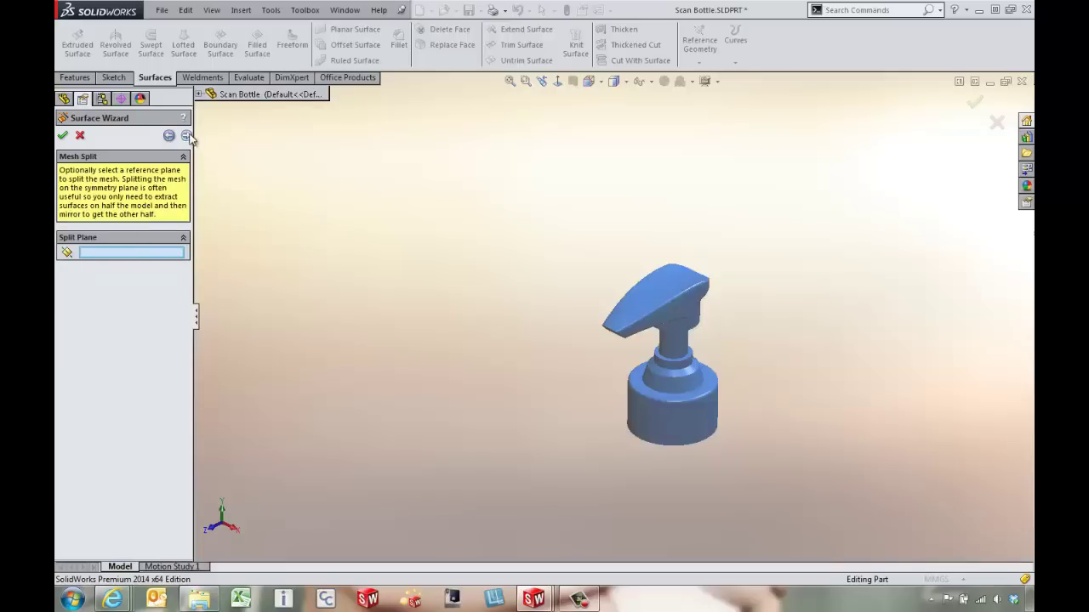
Identify the mesh faces into 10 colour-coded regions and continue to Surface Extraction.
click(187, 136)
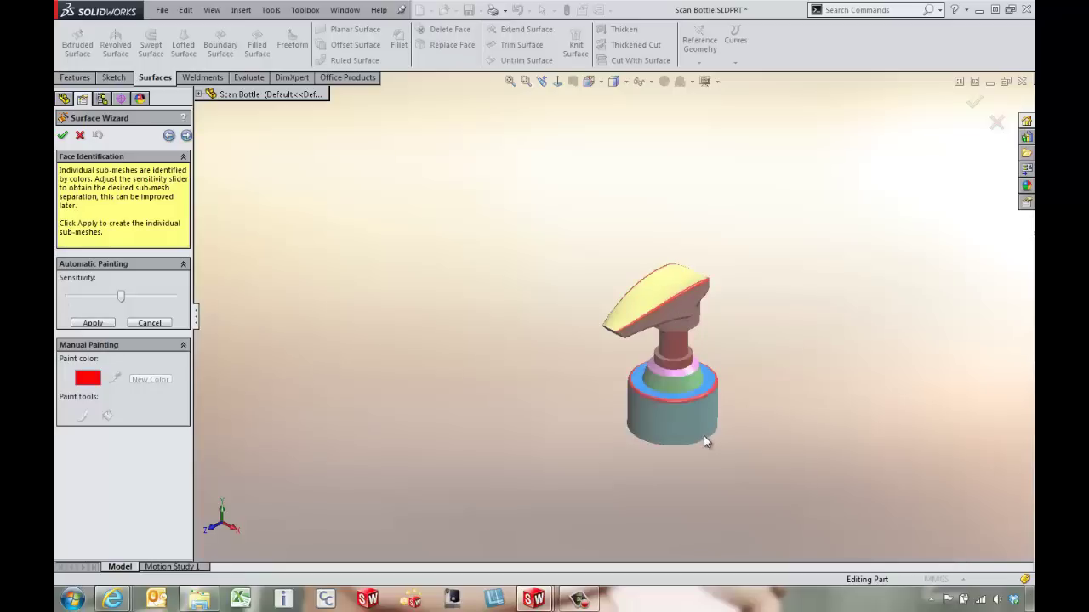
scroll(686, 418, down, 5)
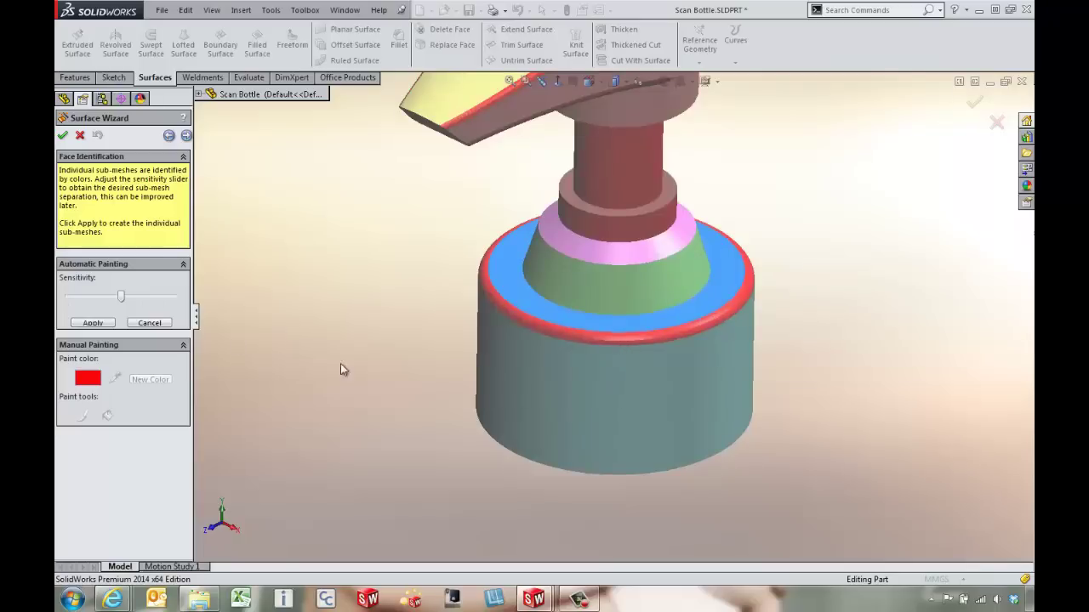
click(186, 135)
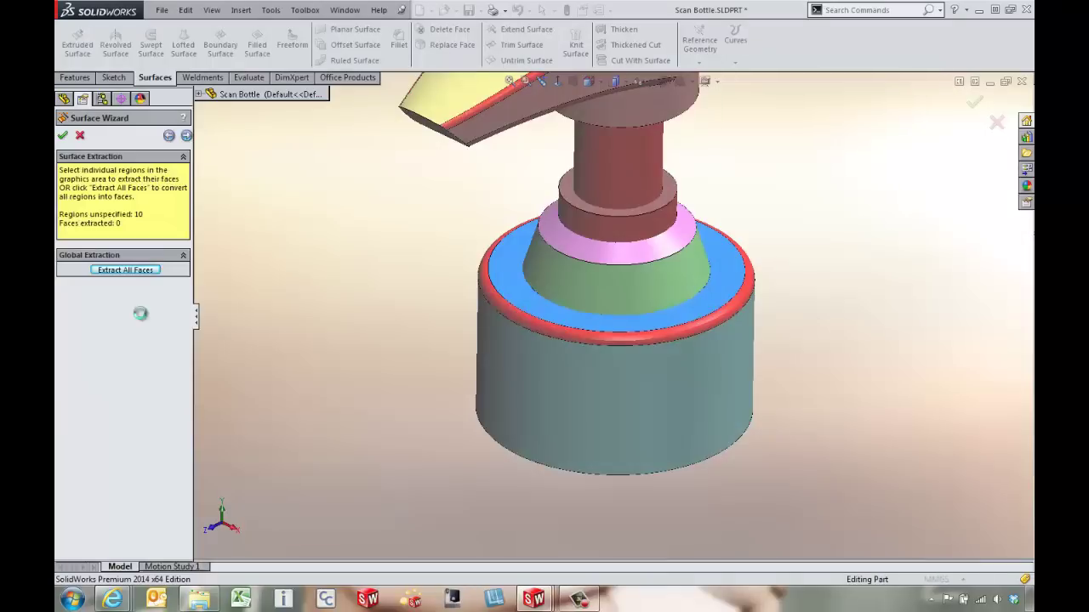
Select the body, red and blue rims, lower cone, pink band, collar and neck, then extract them as one revolved surface.
click(577, 380)
click(575, 330)
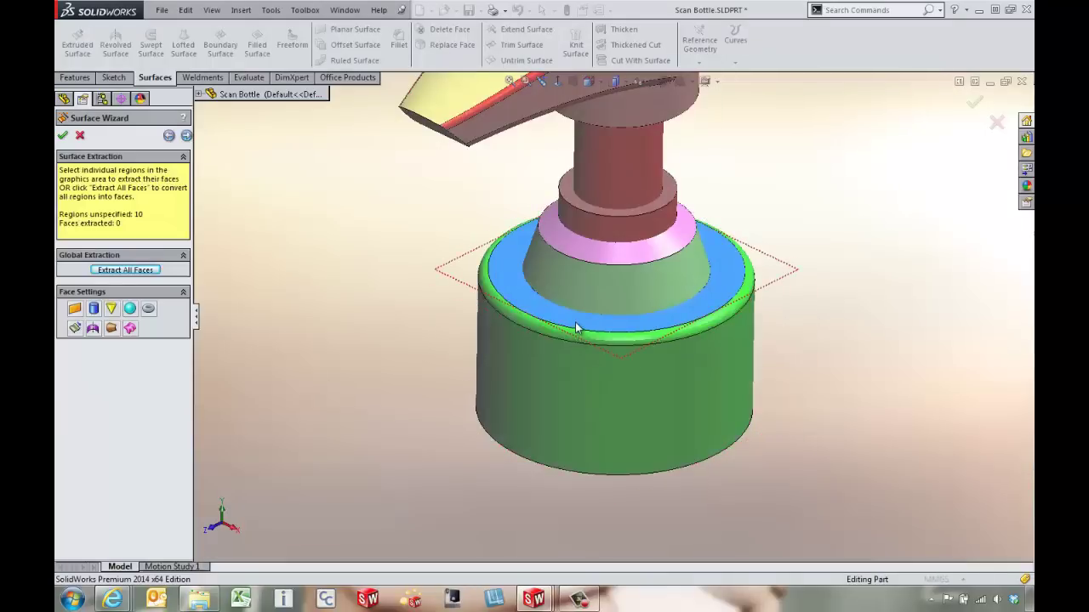
click(575, 330)
click(579, 295)
click(591, 221)
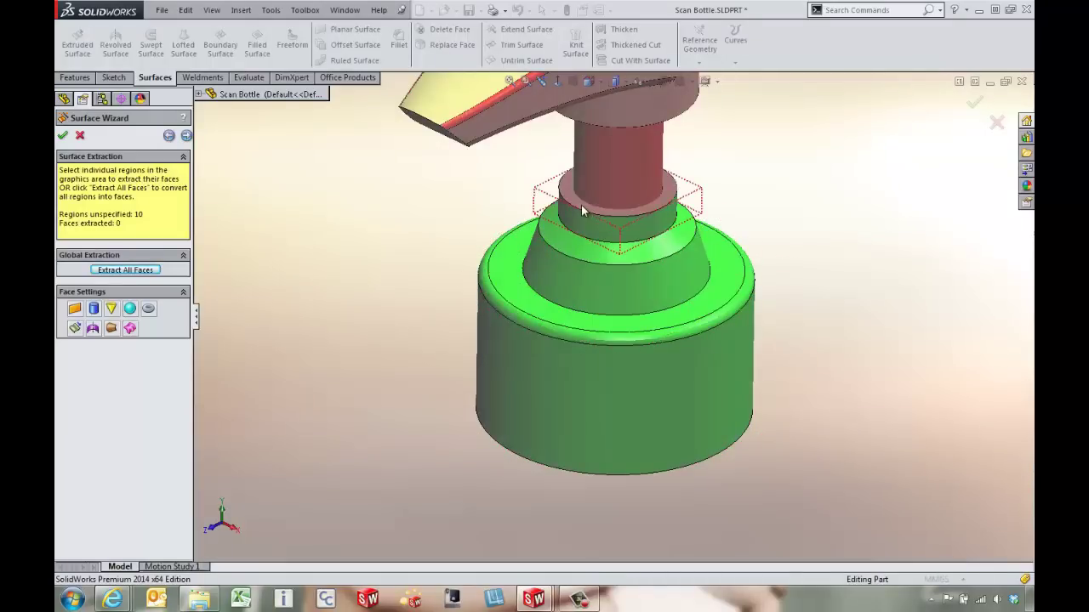
click(581, 204)
click(595, 188)
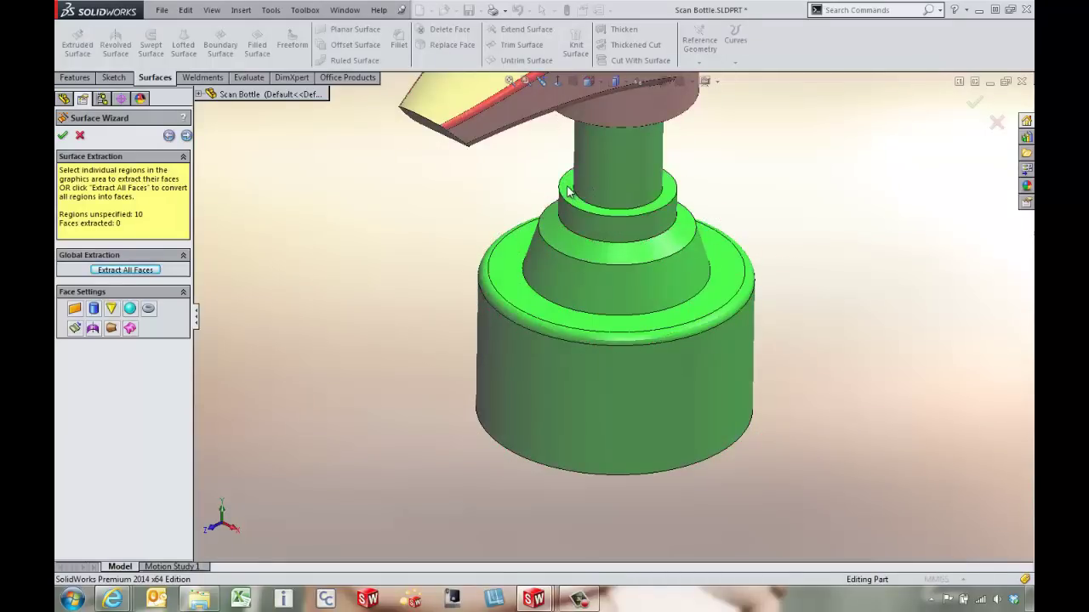
click(94, 330)
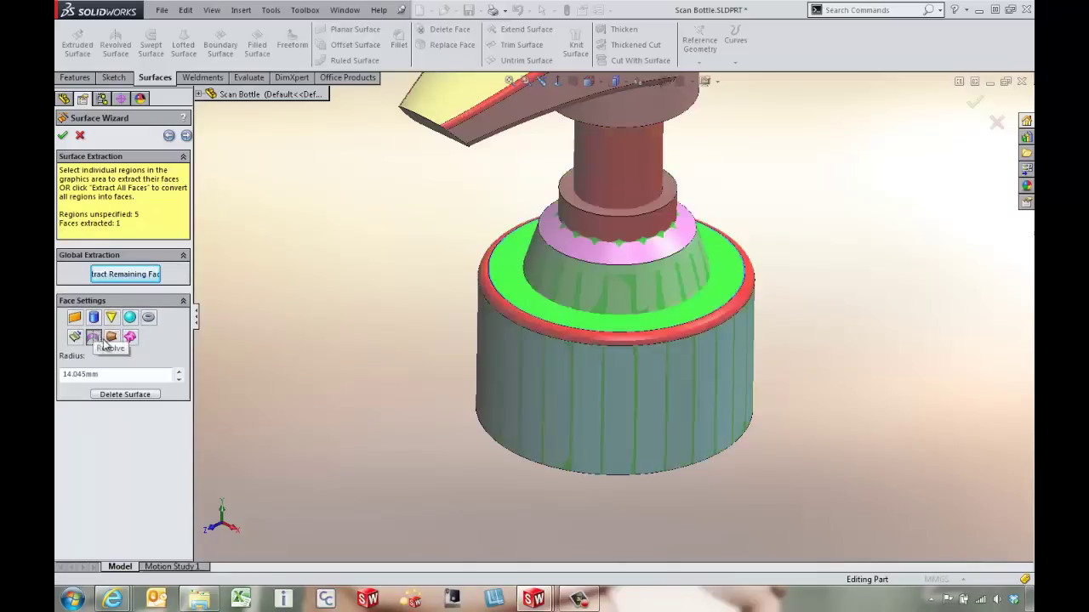
scroll(511, 204, up, 3)
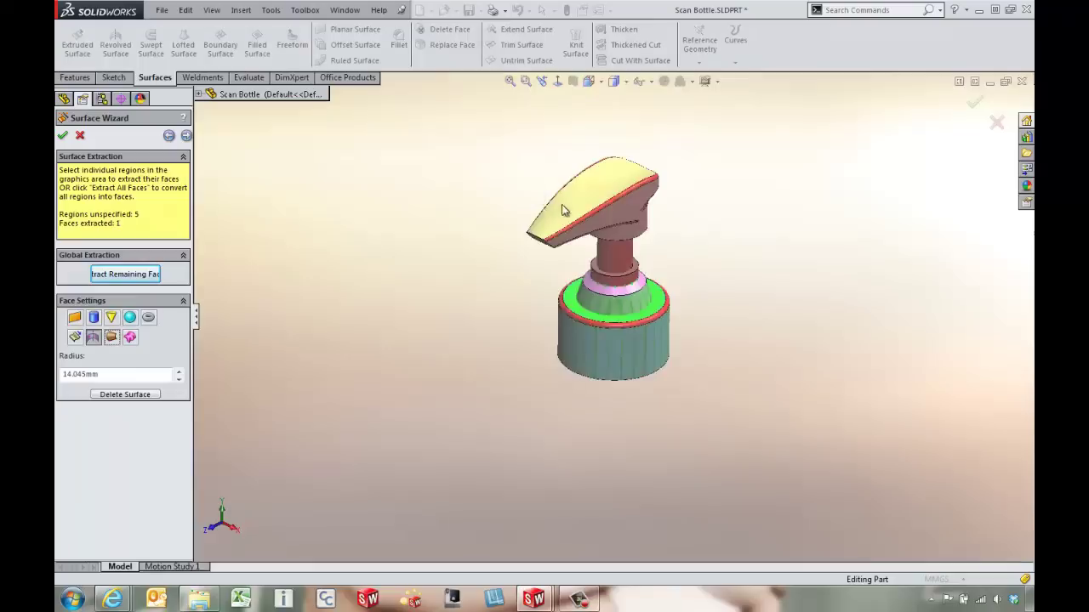
scroll(564, 209, down, 1)
Fit an 8×8 B-spline surface to the trigger's sloped top face and orbit to inspect it.
click(604, 209)
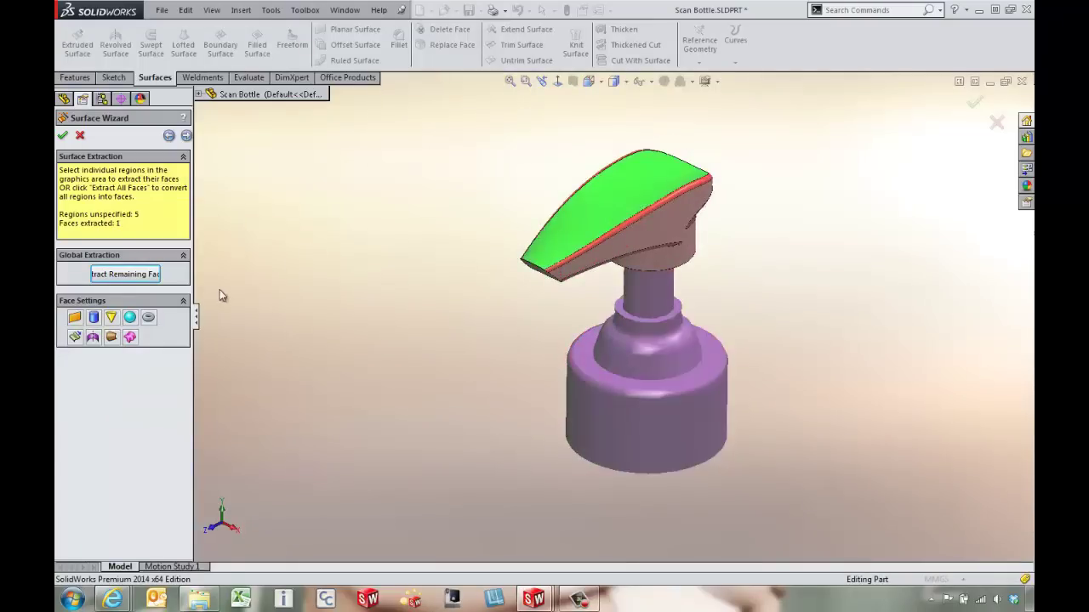
click(130, 337)
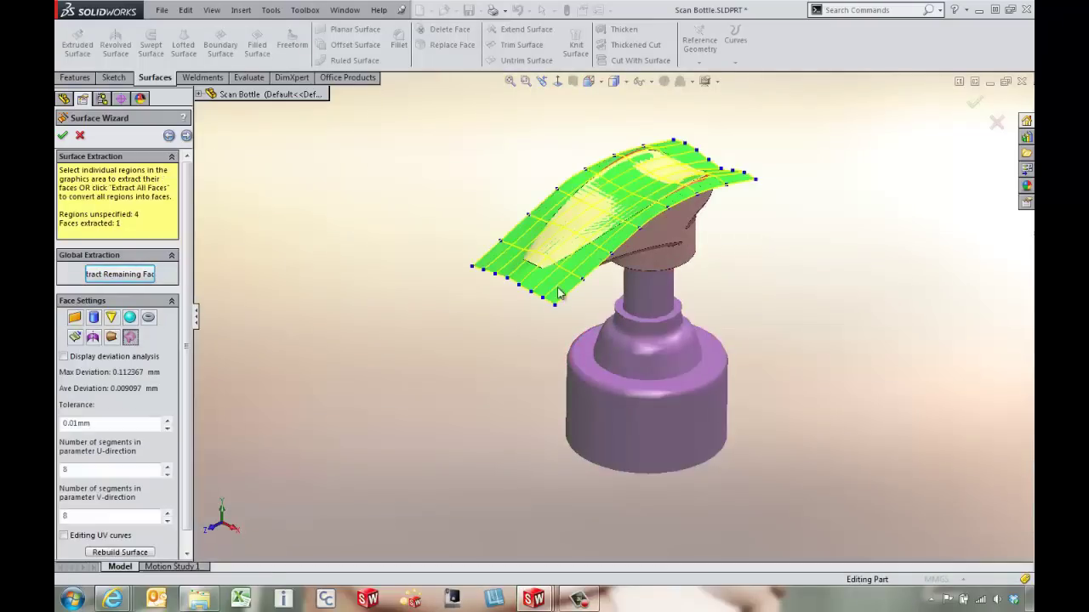
middle_drag(559, 293, 655, 266)
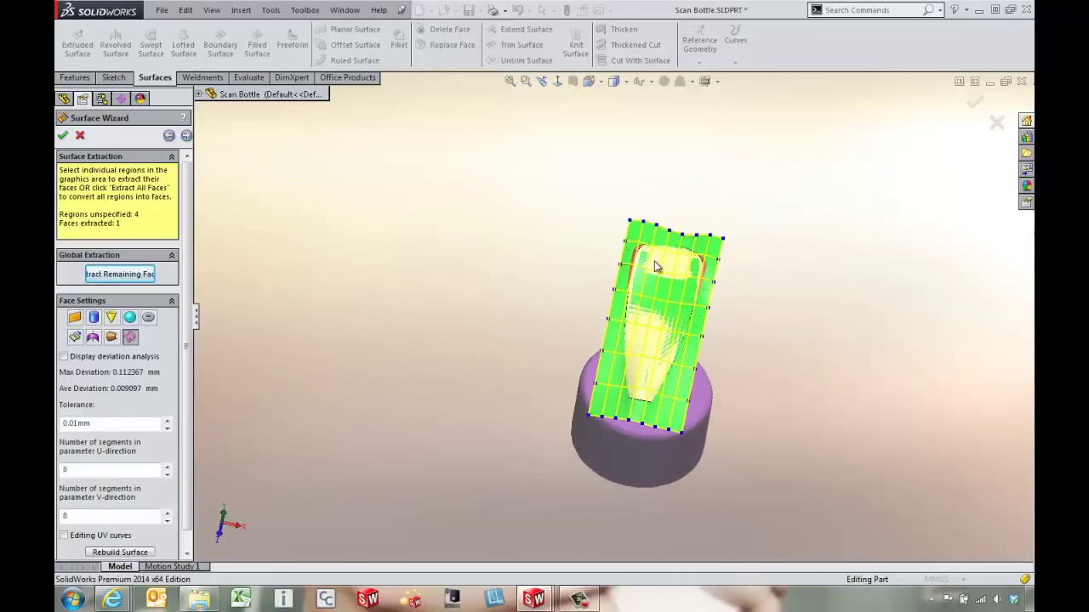
scroll(655, 266, down, 3)
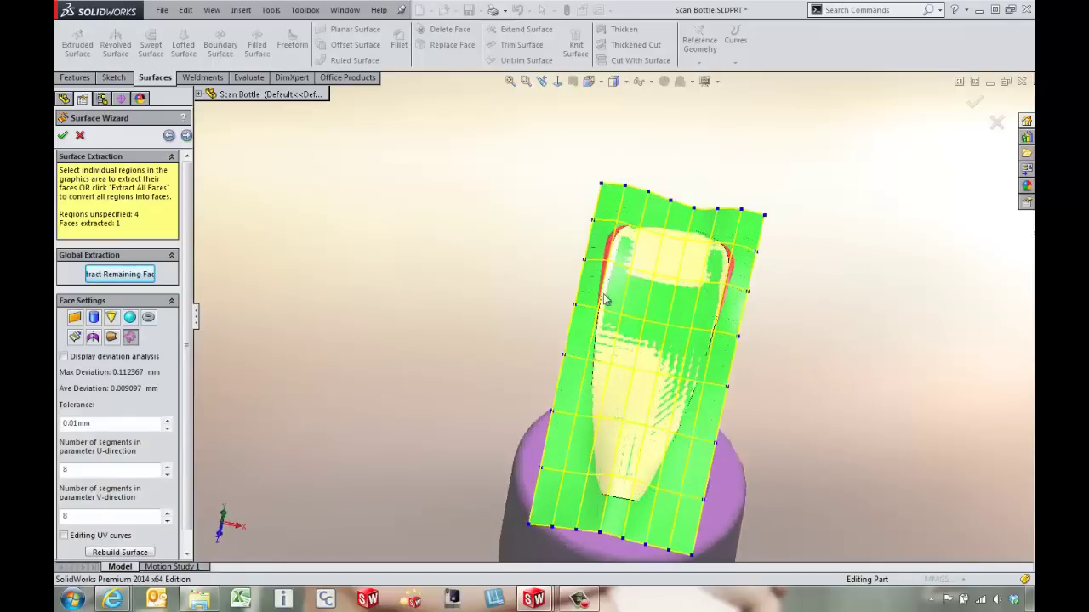
middle_drag(692, 461, 586, 405)
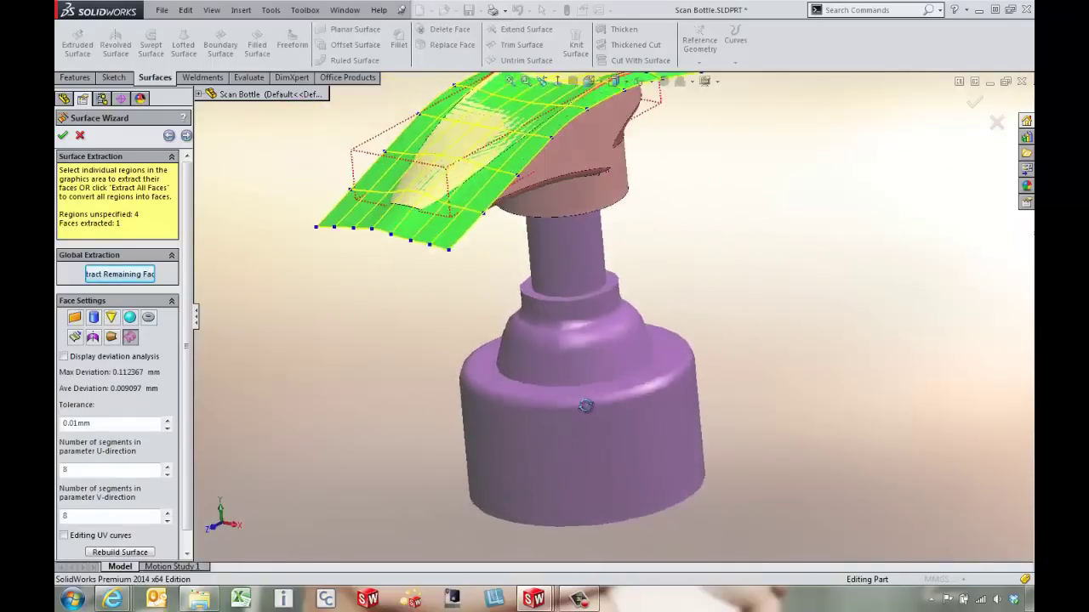
scroll(581, 420, up, 2)
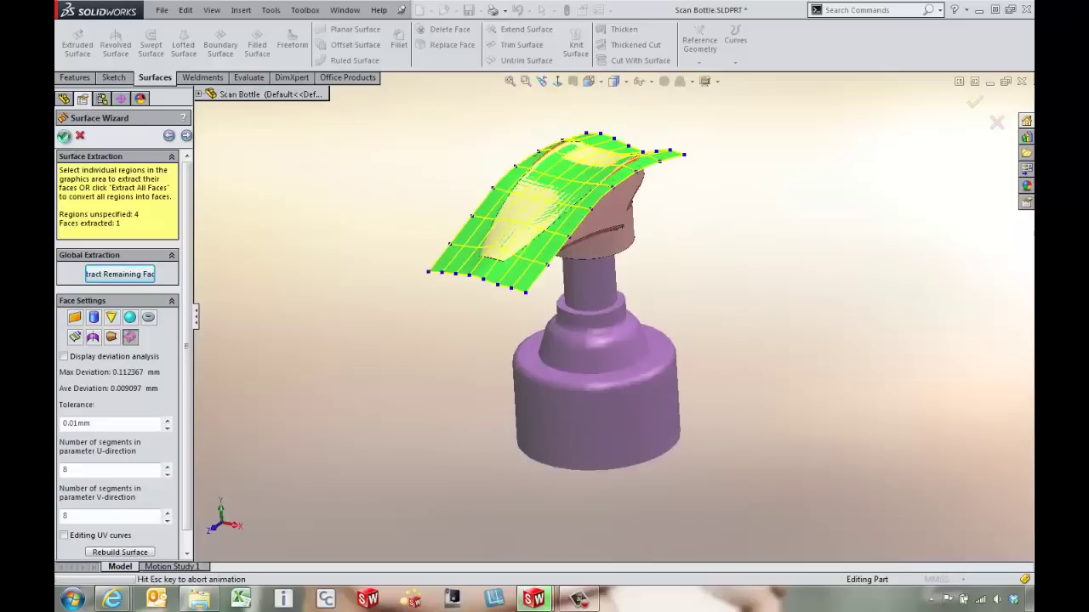
Accept the wizard, expand Surface Extracted1, and hide the scanned Top Mesh.
click(62, 135)
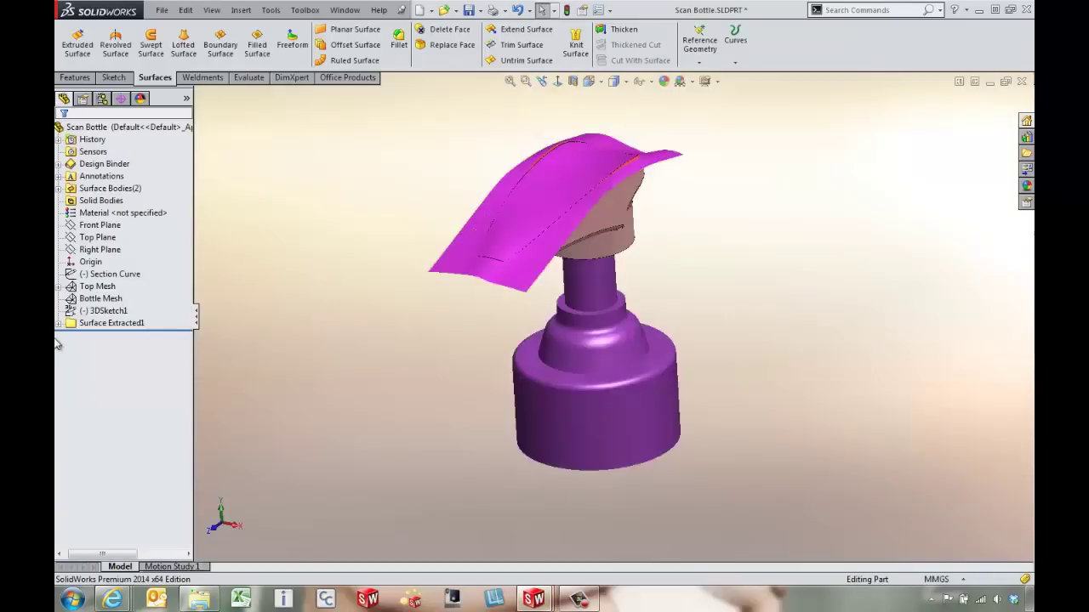
click(58, 325)
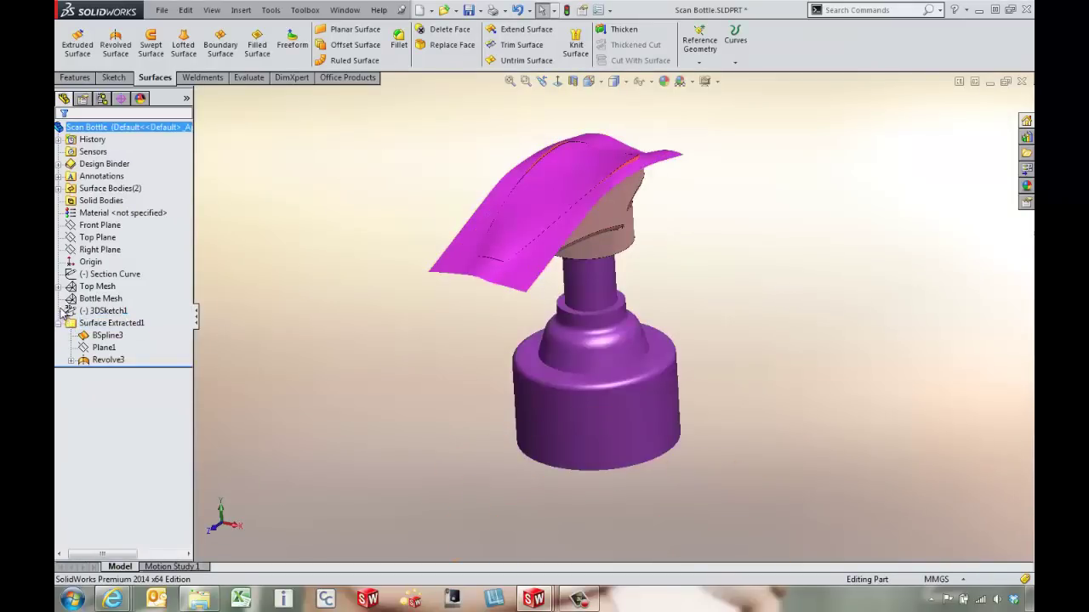
click(58, 288)
click(78, 287)
right_click(78, 286)
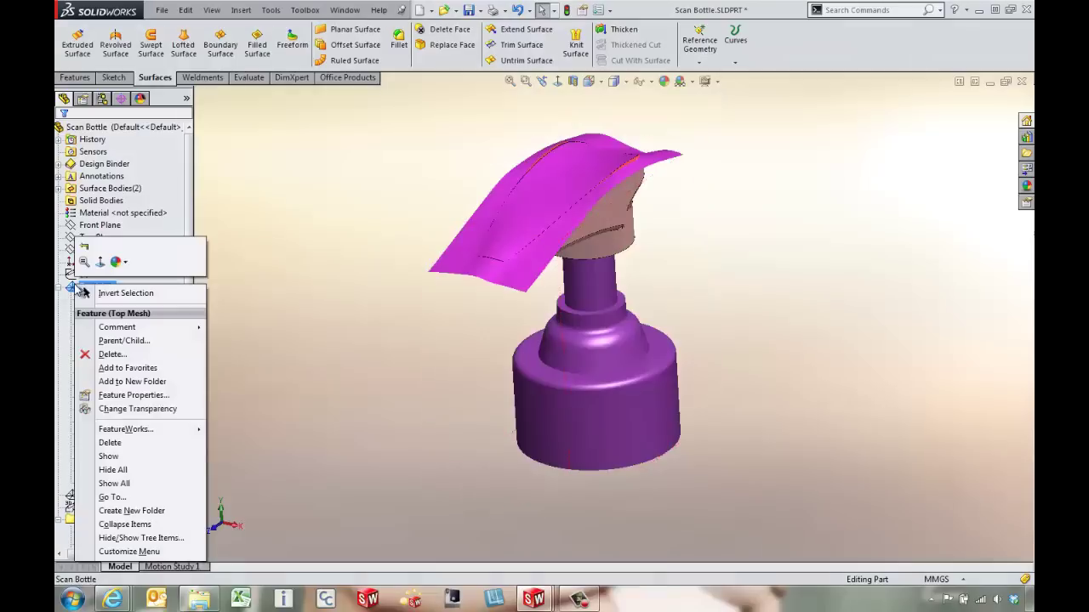
click(128, 470)
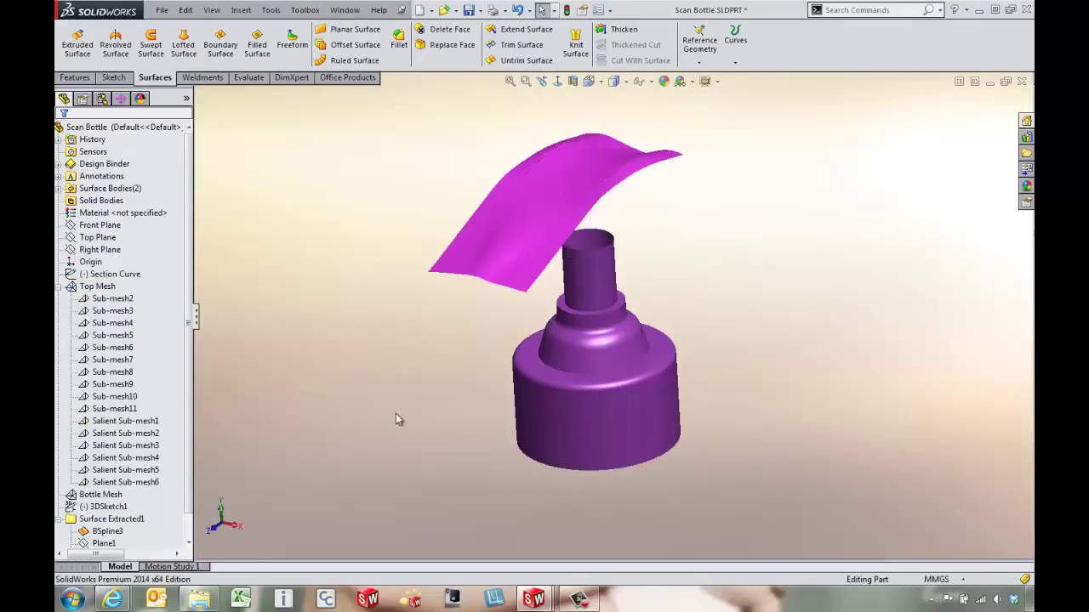
View the cap from above, select BSpline3, then select Revolve3's Sketch1 profile.
middle_drag(442, 416, 374, 382)
scroll(580, 389, down, 2)
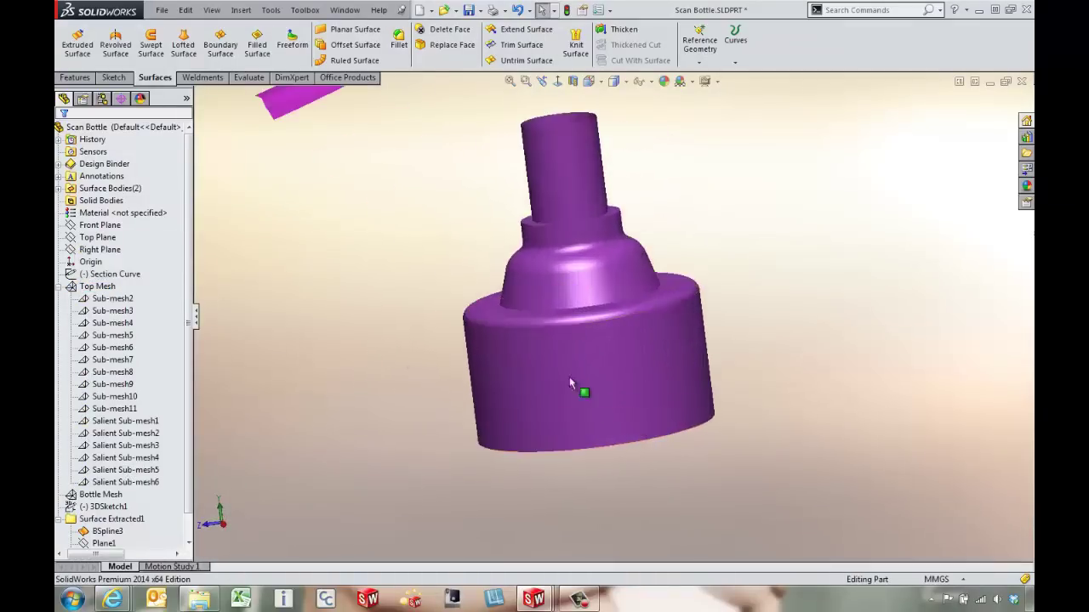
scroll(554, 298, up, 3)
middle_drag(553, 297, 545, 209)
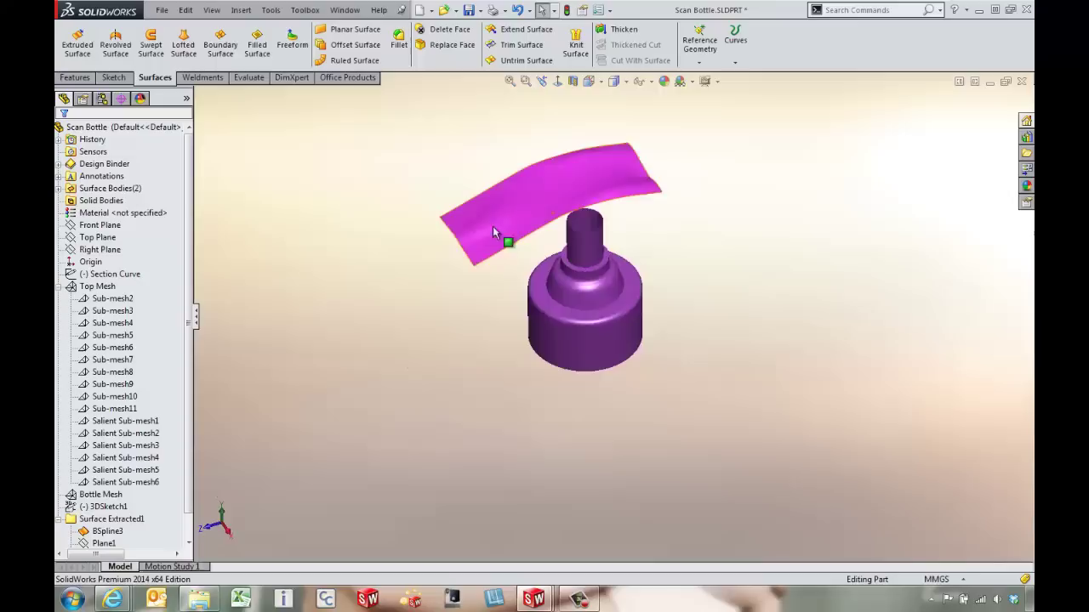
click(124, 532)
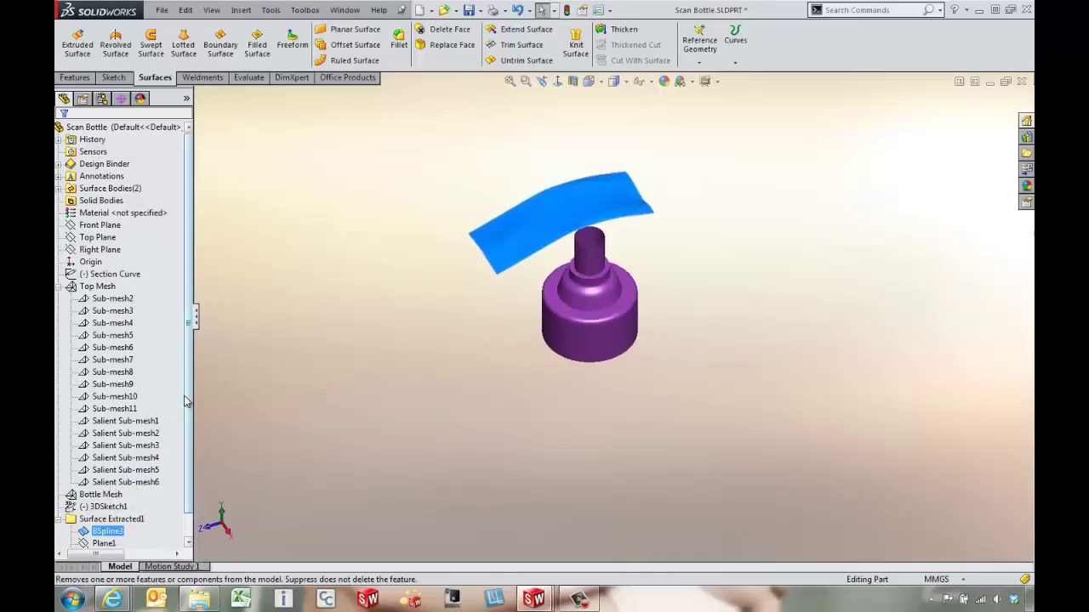
scroll(166, 459, down, 1)
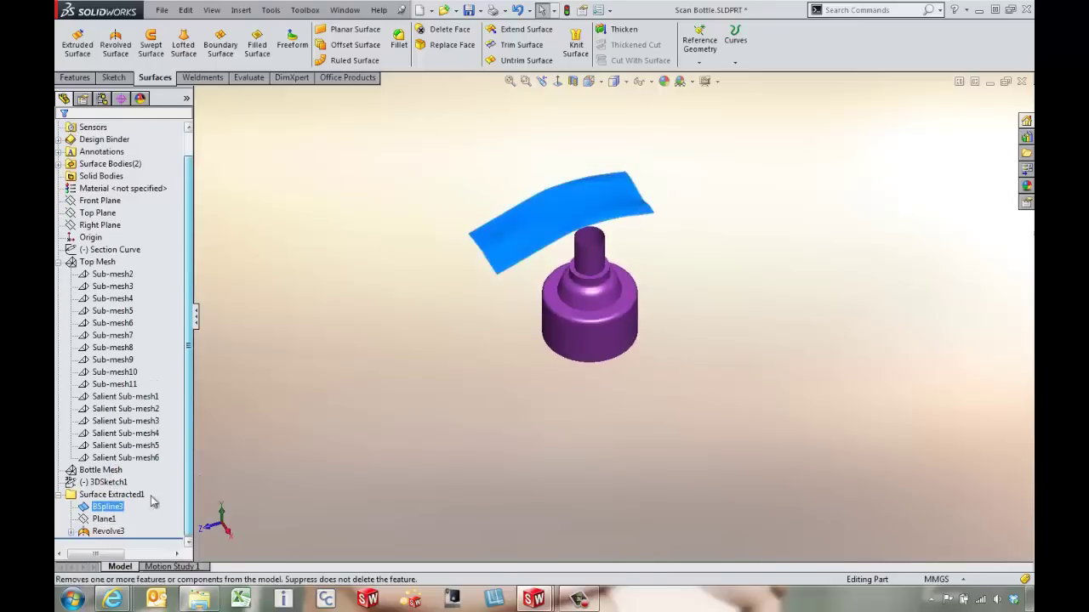
click(71, 534)
click(99, 520)
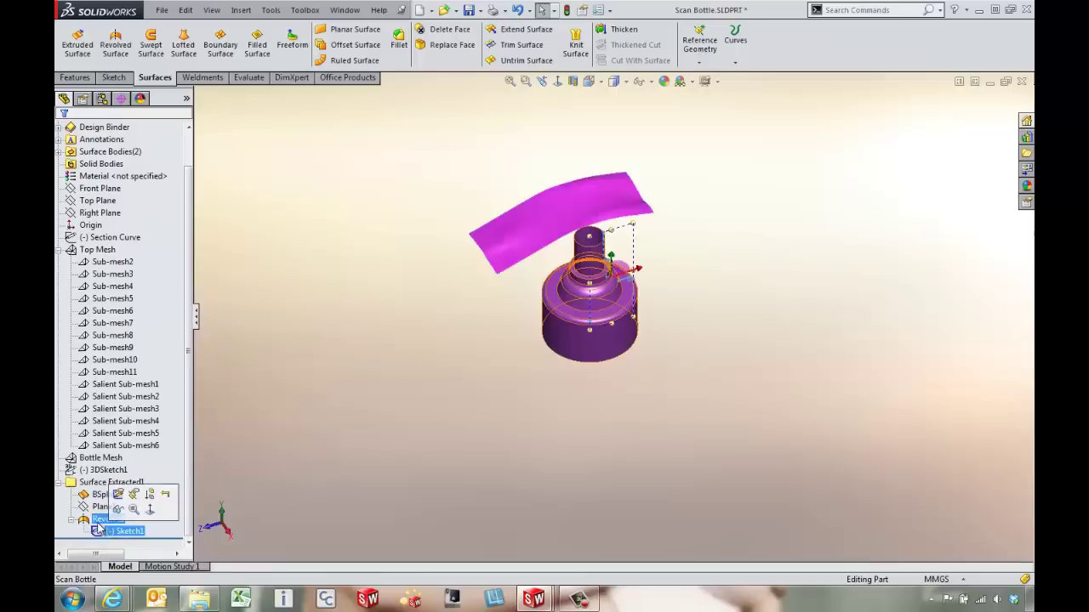
click(119, 494)
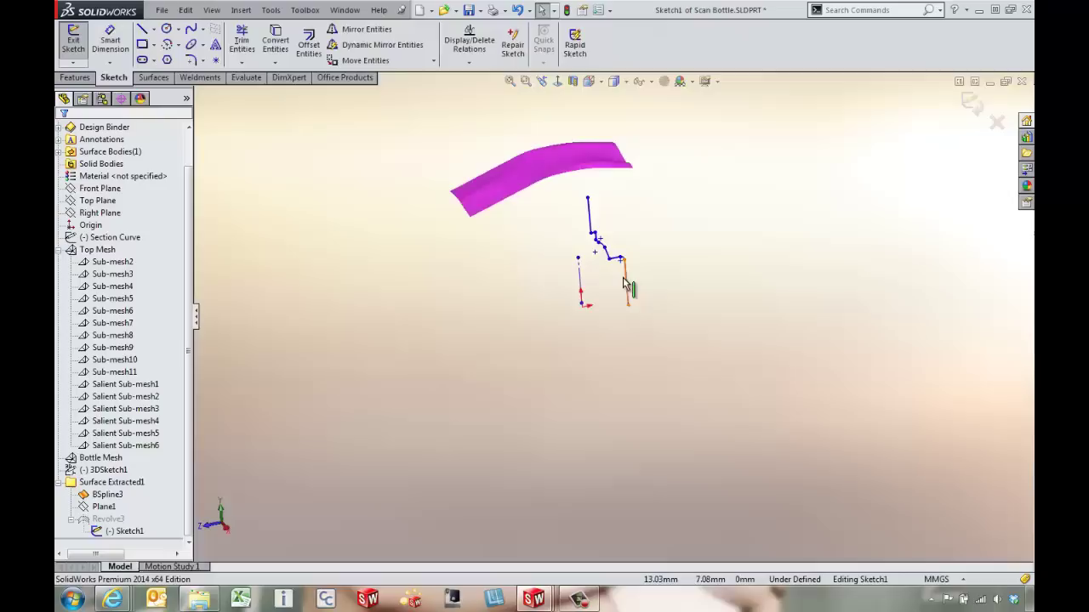
scroll(624, 283, down, 5)
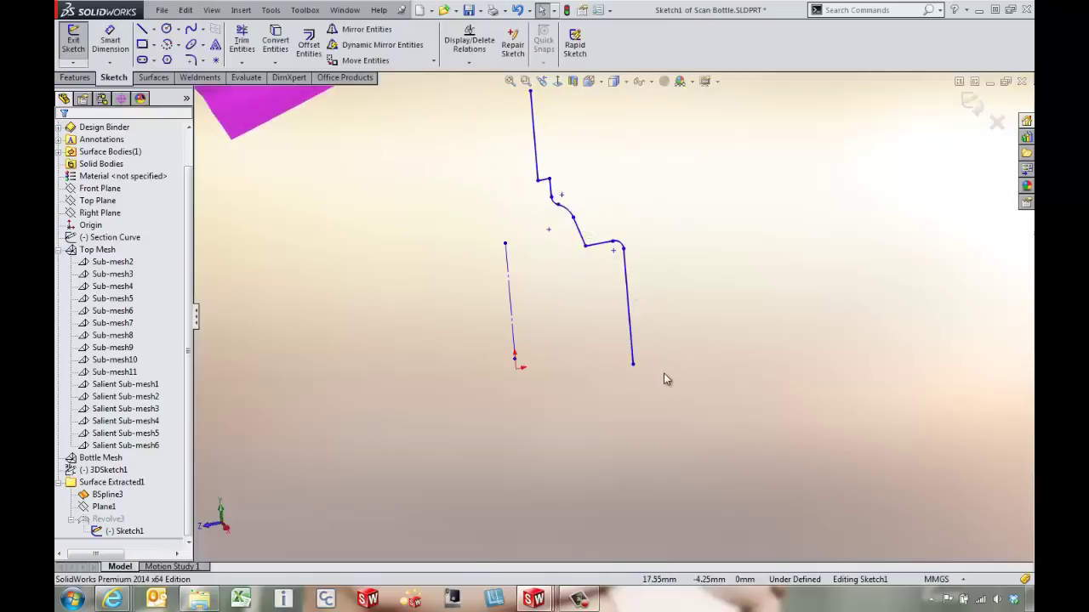
click(972, 102)
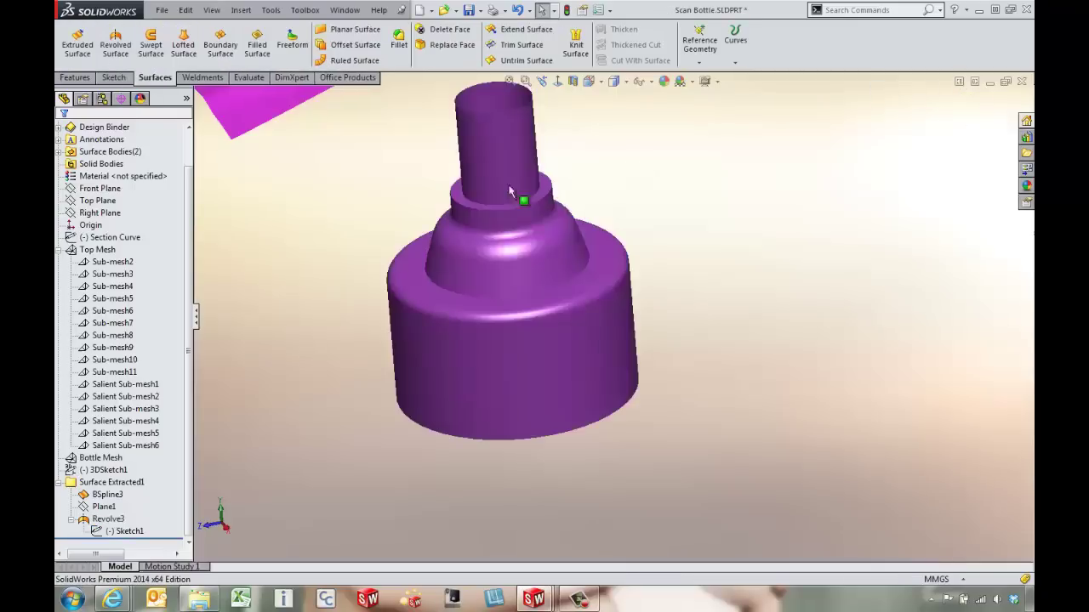
scroll(500, 255, up, 5)
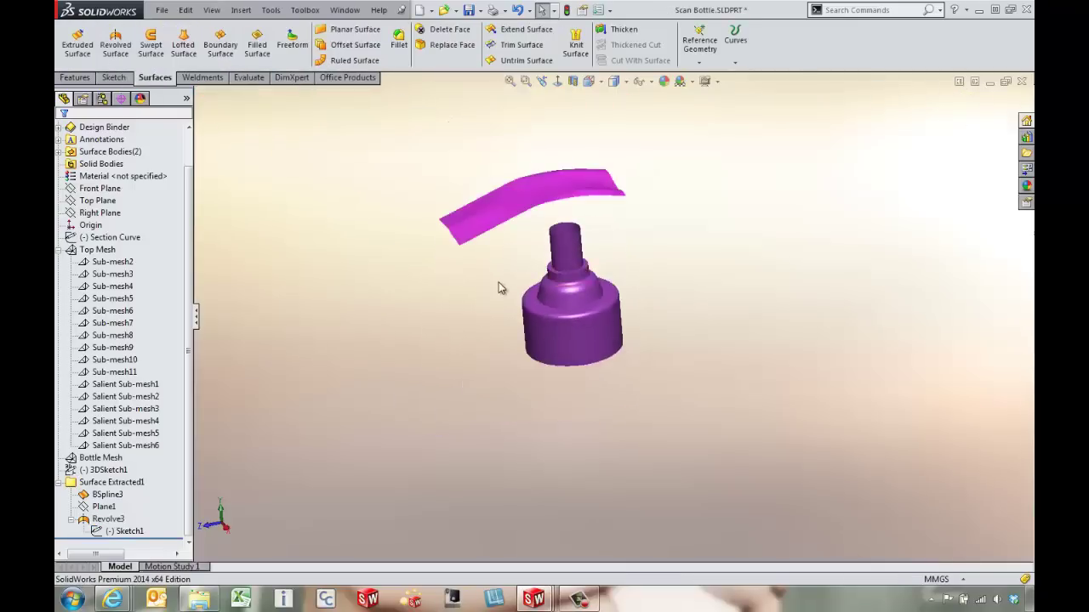
middle_drag(539, 277, 629, 278)
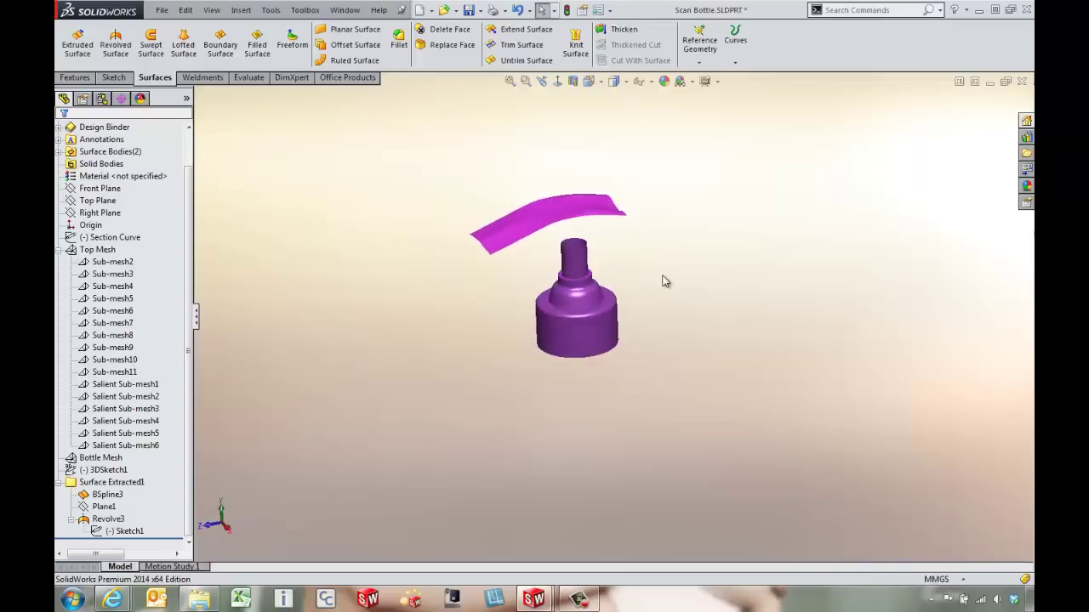